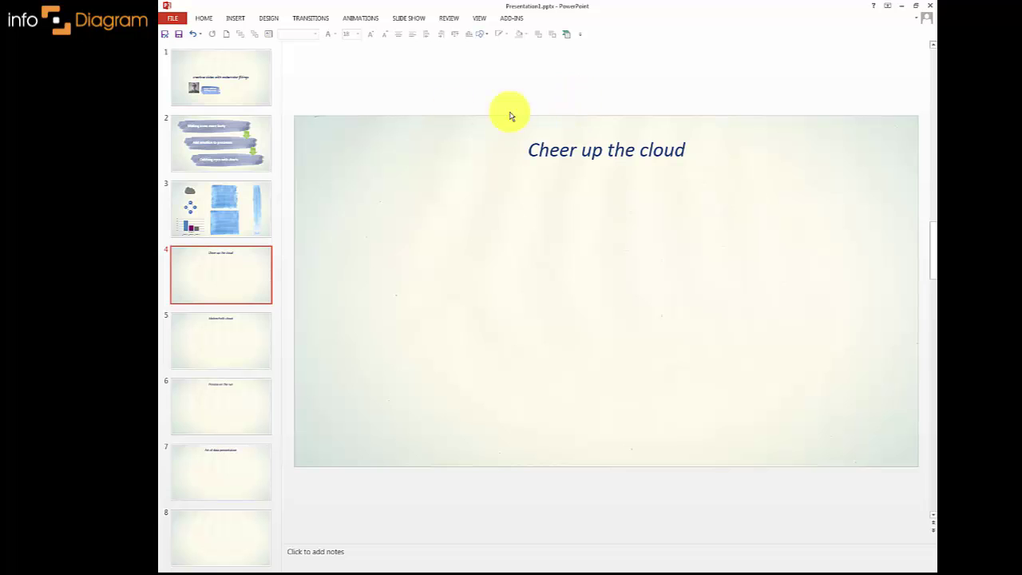
Step: Copy the grey cloud from slide 3 onto slide 4, placed large below the 'Cheer up the cloud' title
click(200, 201)
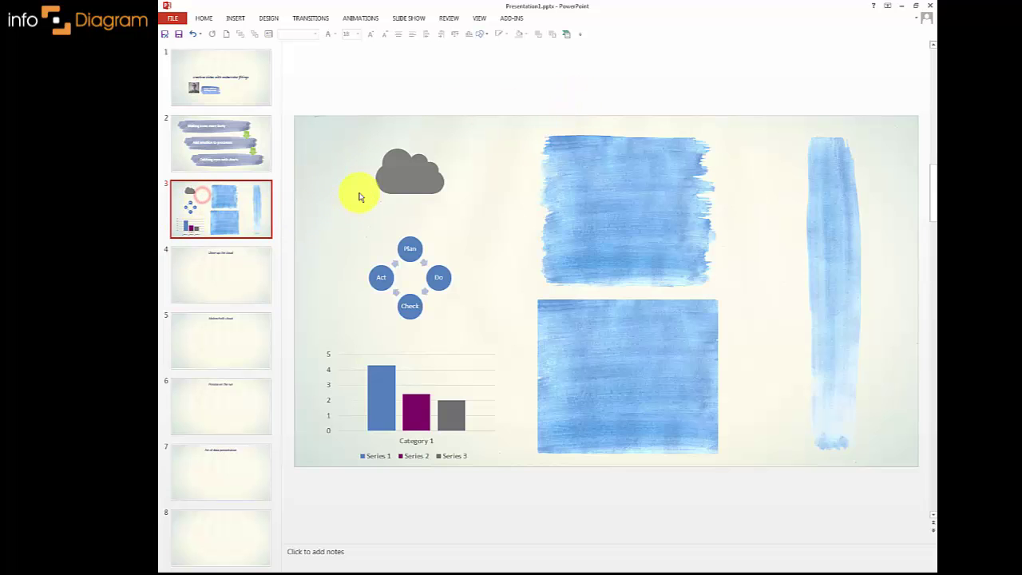
click(410, 176)
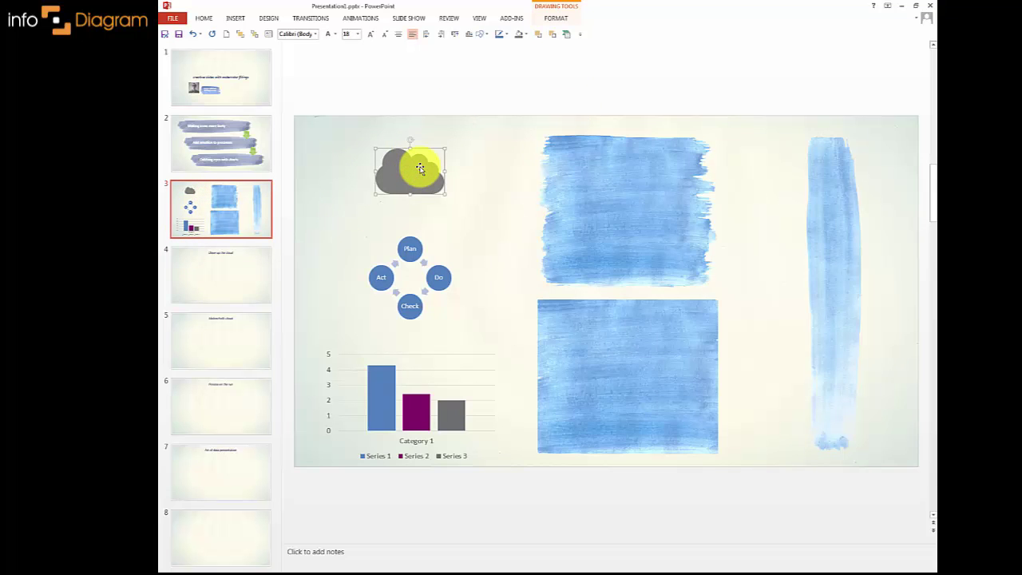
key(ctrl+c)
click(258, 263)
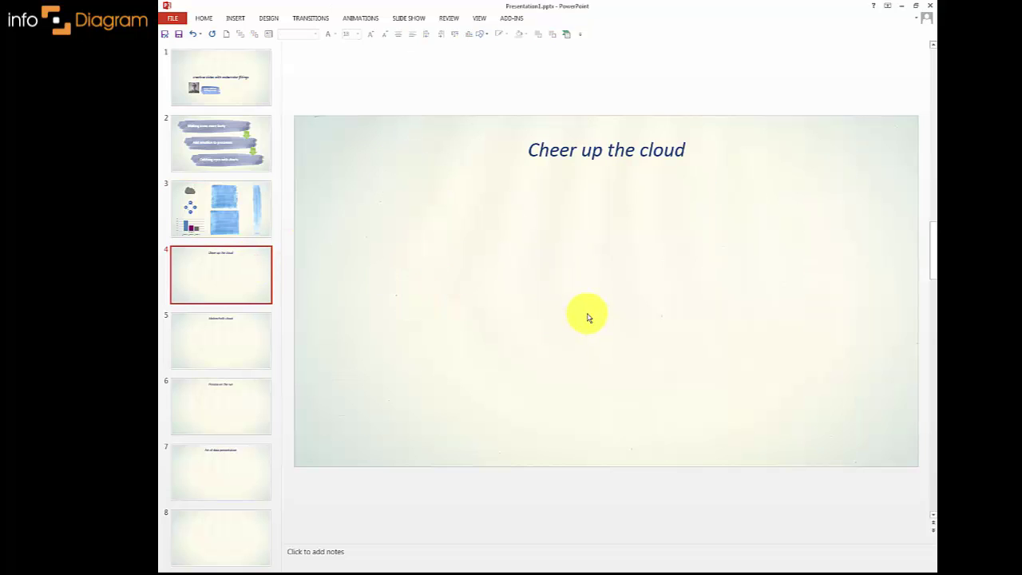
key(ctrl+v)
mouse_move(424, 176)
mouse_down()
mouse_move(435, 269)
mouse_move(590, 377)
mouse_up()
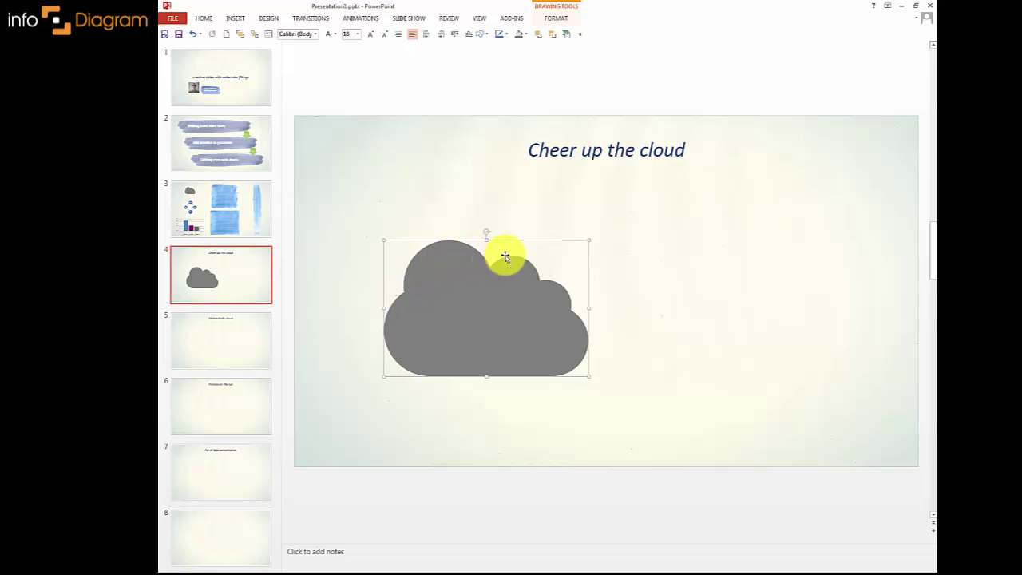
click(631, 303)
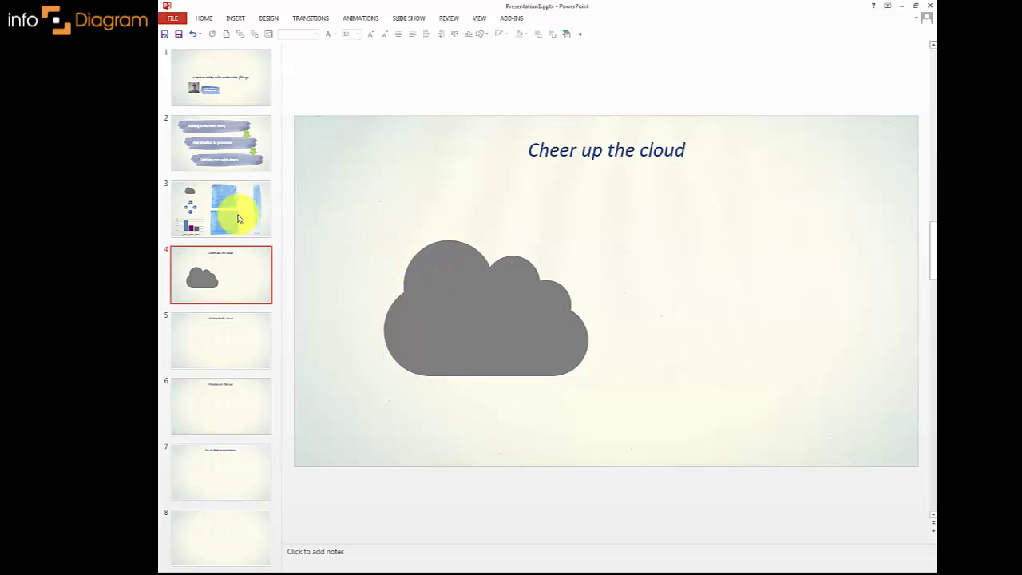
Step: Select slide 3's top blue brush picture, then bring up Shape Fill options for slide 4's grey cloud
click(245, 224)
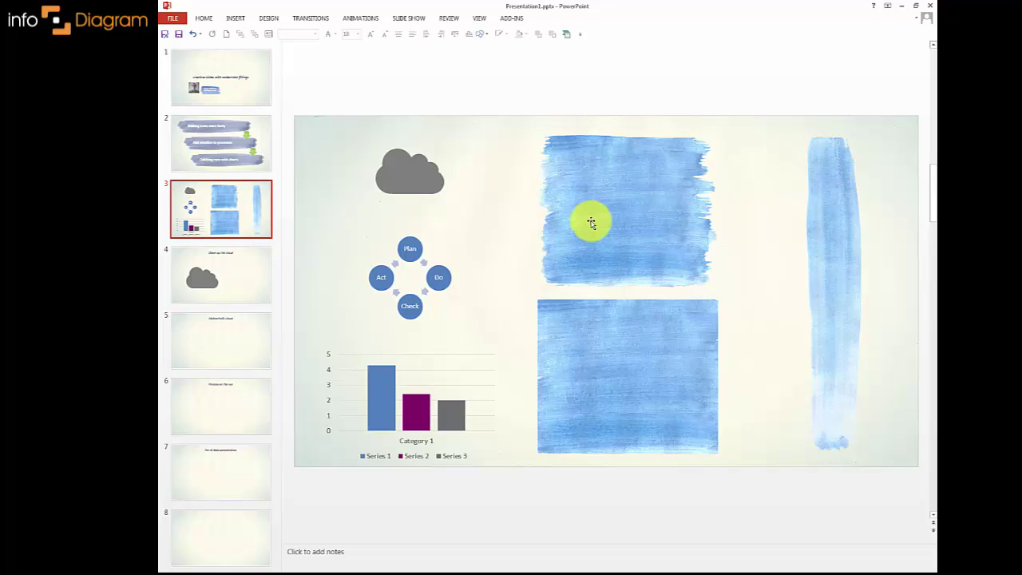
click(592, 222)
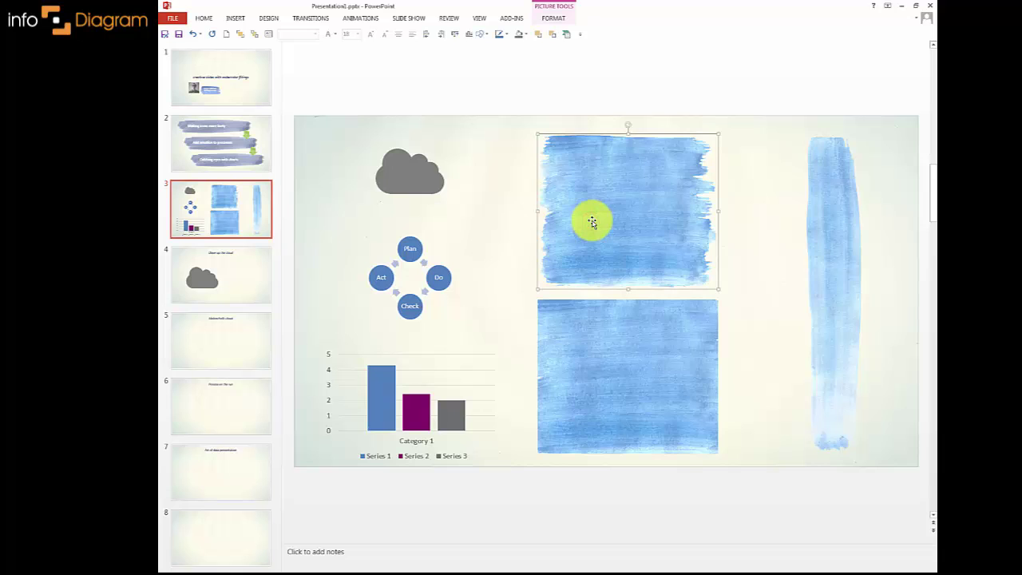
click(246, 261)
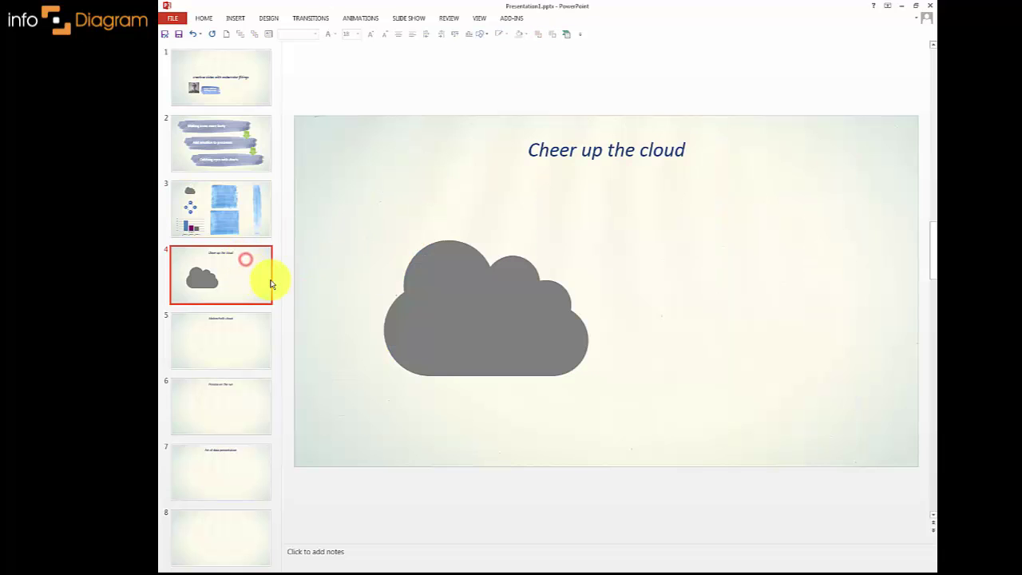
click(471, 342)
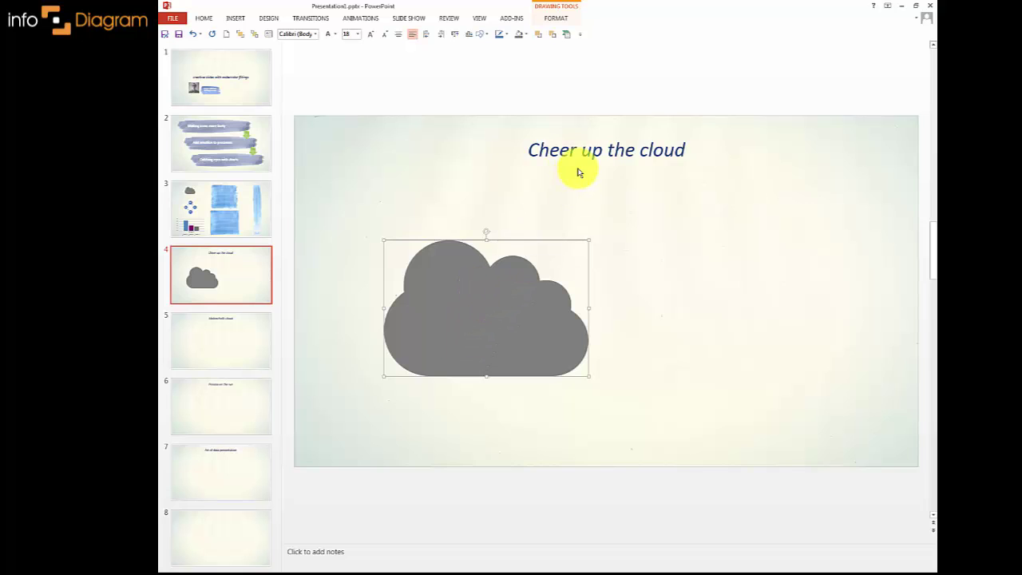
click(559, 19)
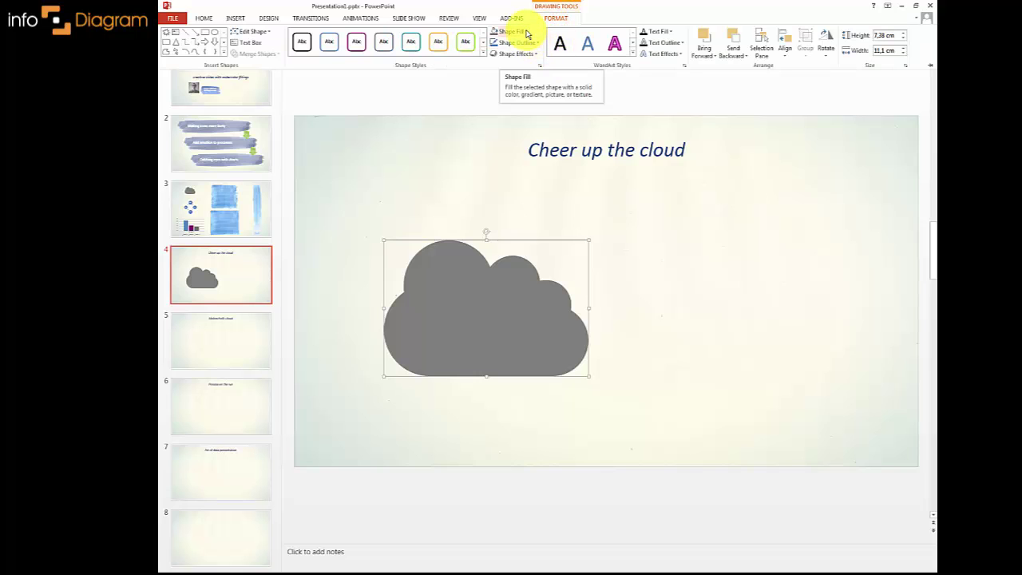
click(526, 32)
mouse_move(509, 176)
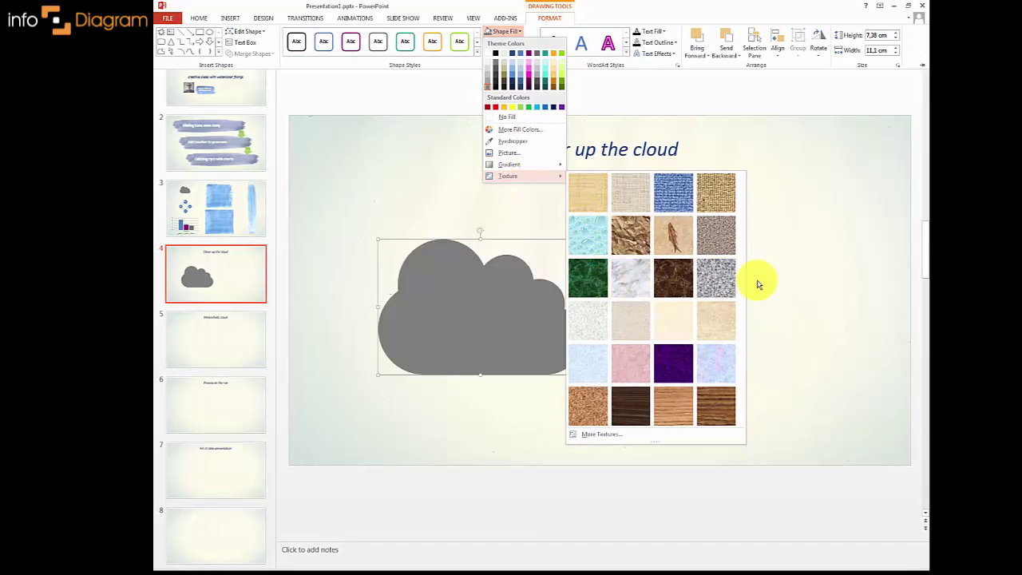
Step: Give the cloud a Picture or texture fill from the Clipboard's blue brush picture
click(605, 436)
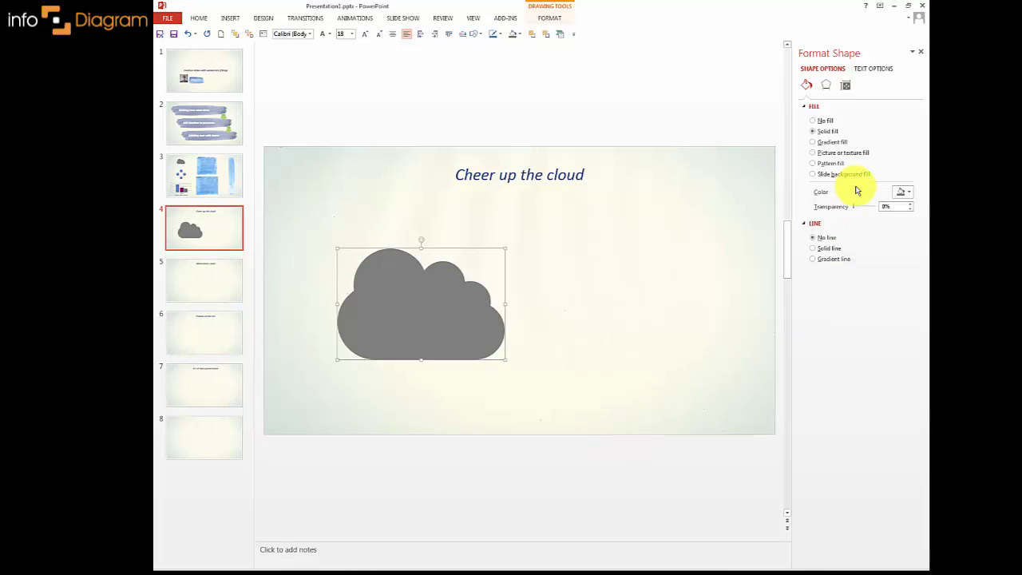
click(853, 159)
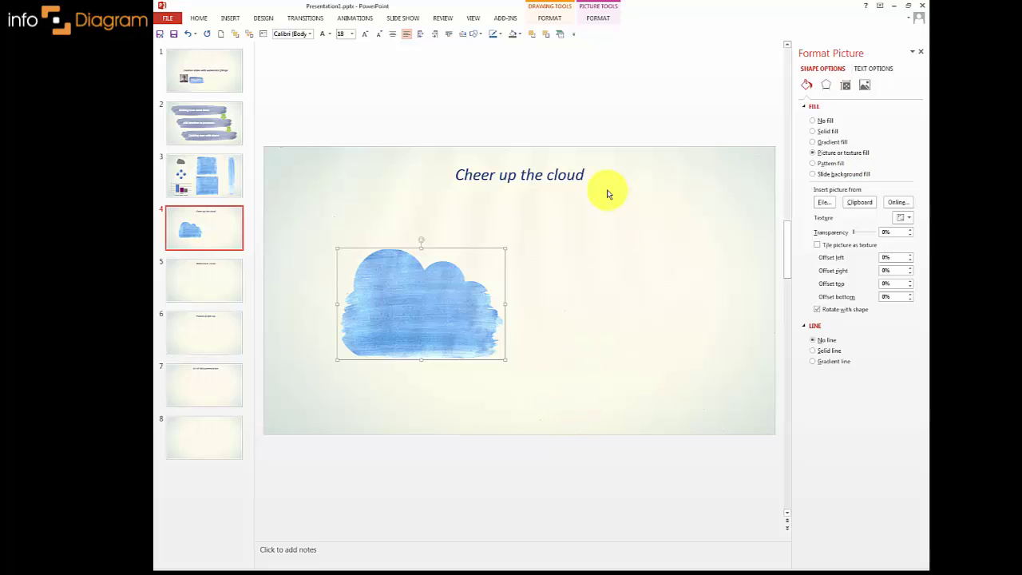
click(860, 204)
click(548, 354)
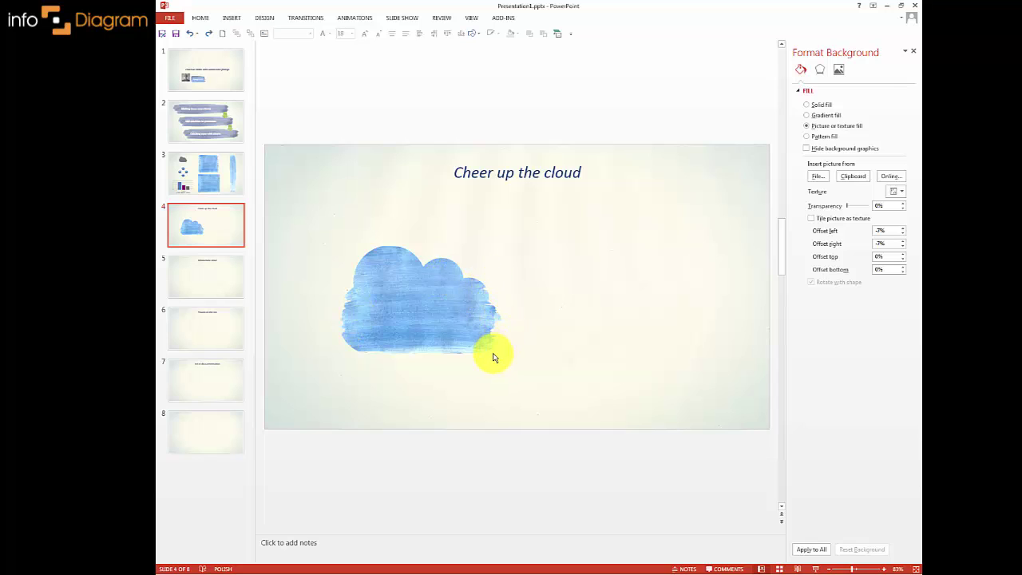
Step: Duplicate the watercolor cloud and place the copy to the right of the original
click(455, 342)
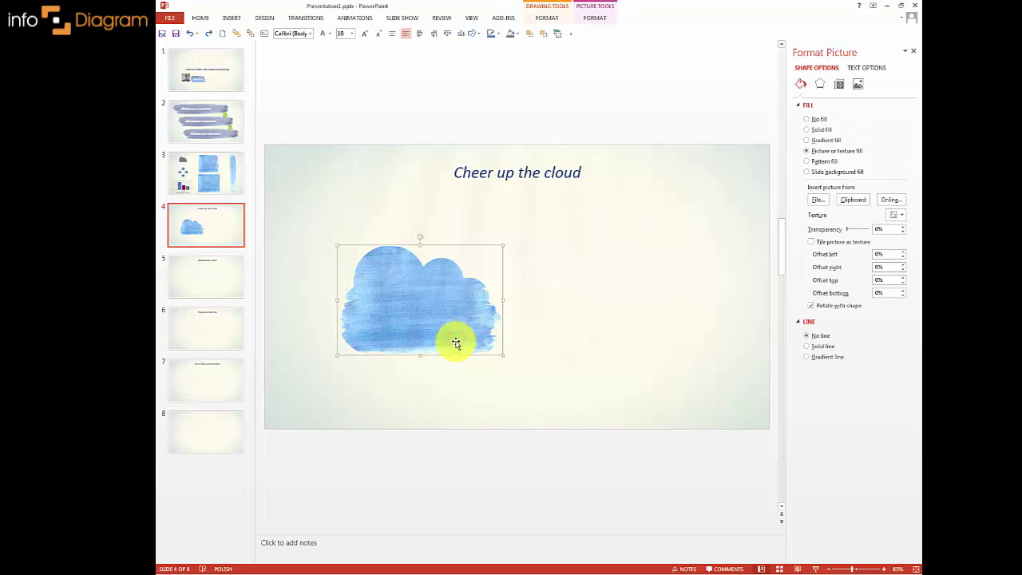
key(ctrl+c)
key(ctrl+v)
drag(455, 342, 657, 337)
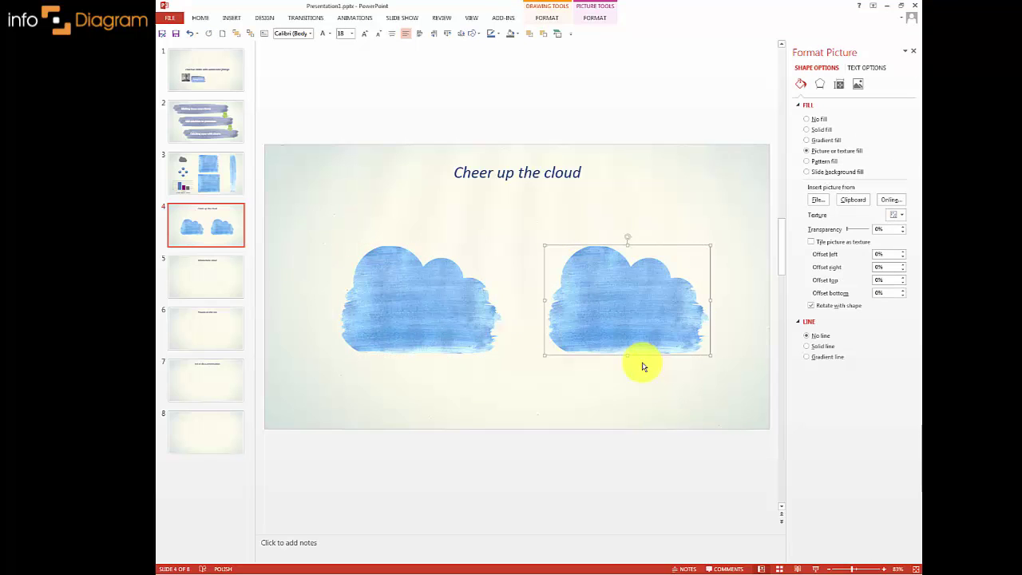
Step: Fill the right-hand cloud with slide 3's lower-left blue brush picture
click(214, 174)
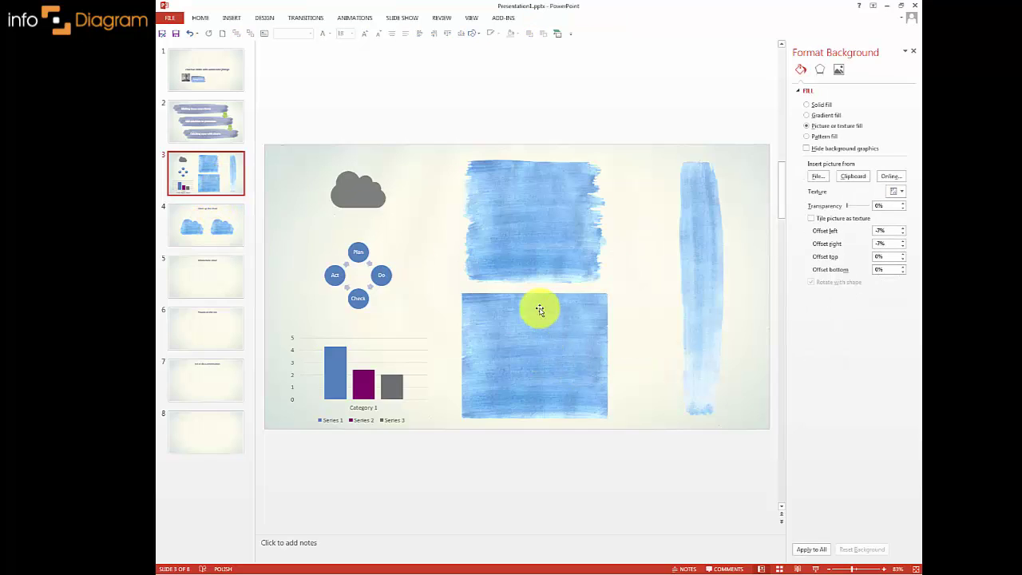
click(568, 397)
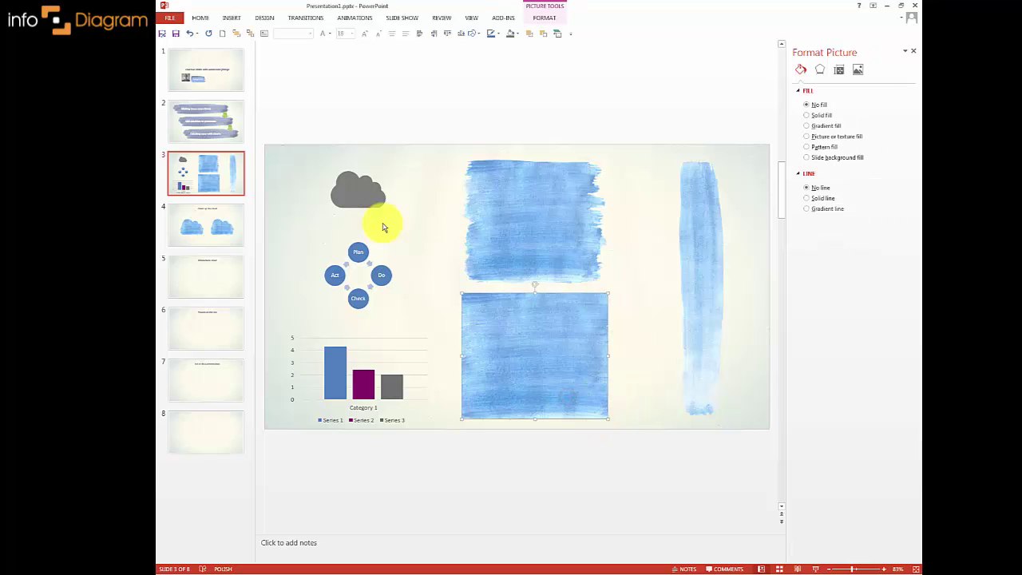
click(224, 228)
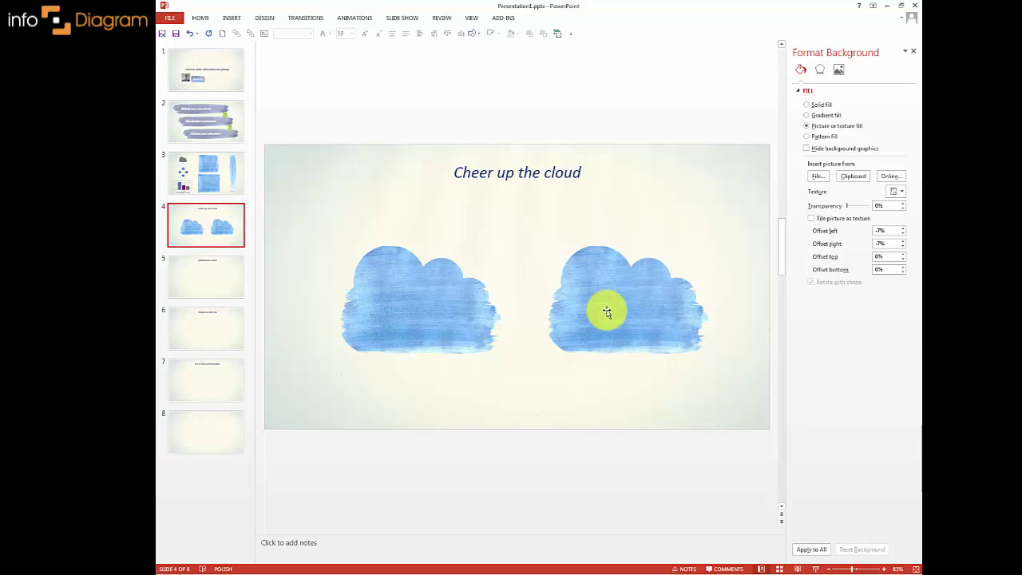
click(606, 308)
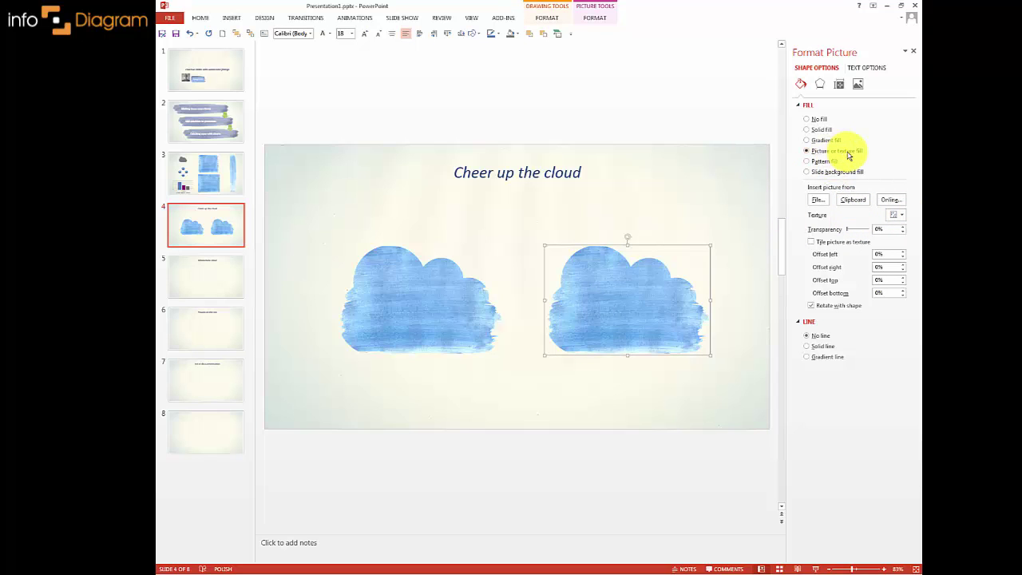
click(855, 201)
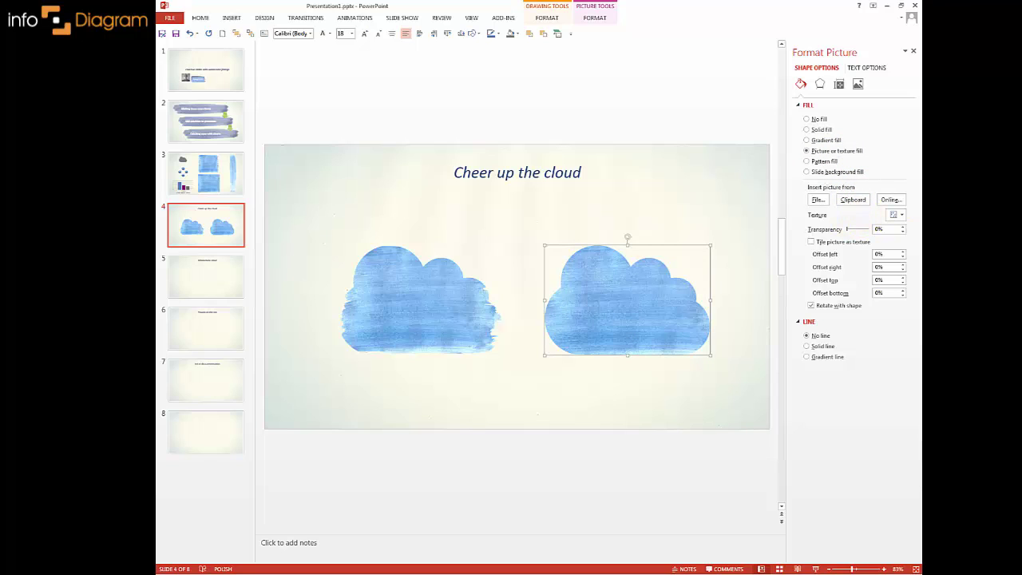
click(492, 125)
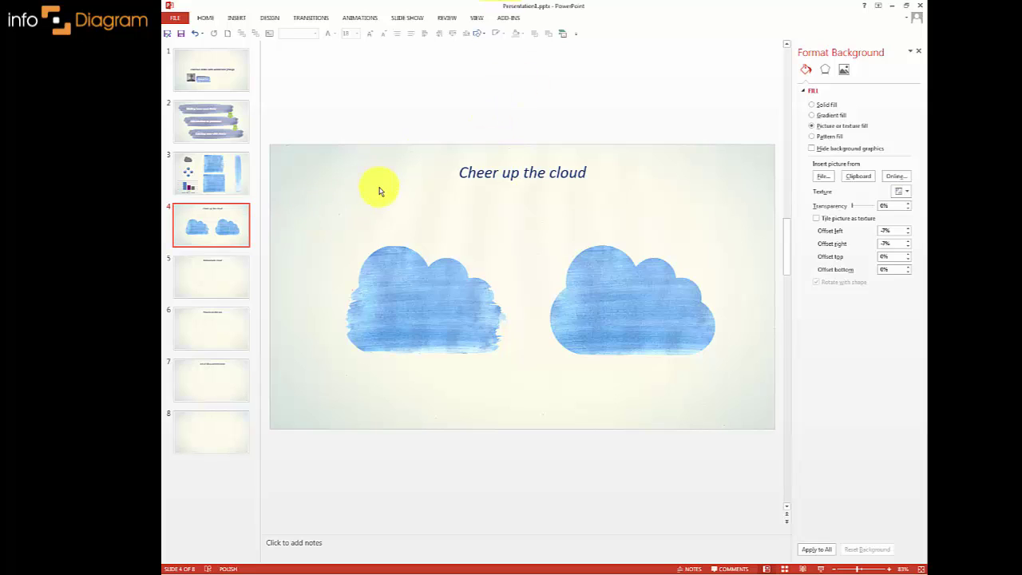
Step: Copy both watercolor clouds onto slide 5, 'Melancholic cloud'
mouse_move(320, 218)
mouse_down()
mouse_move(480, 289)
mouse_move(737, 359)
mouse_up()
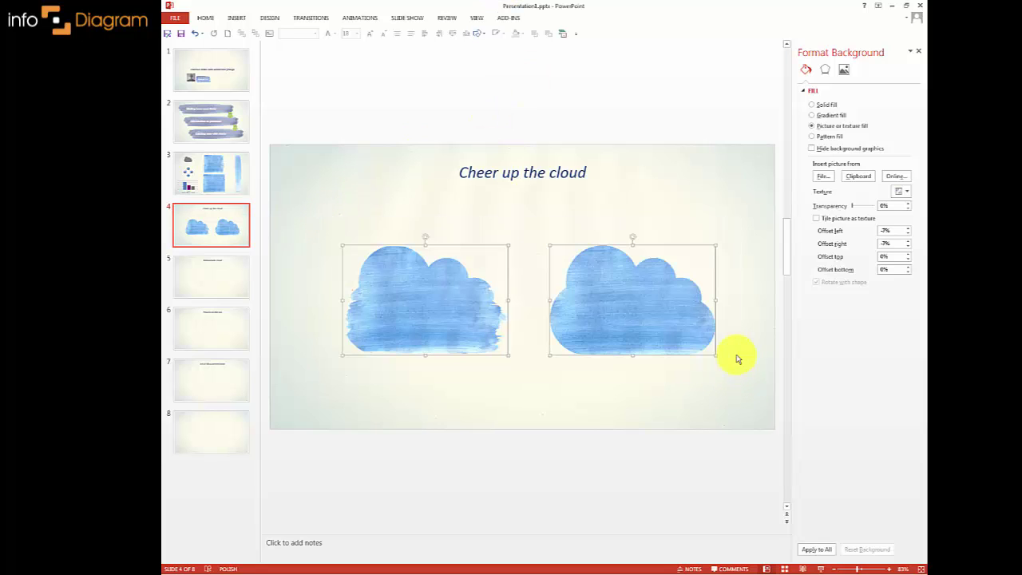
click(210, 280)
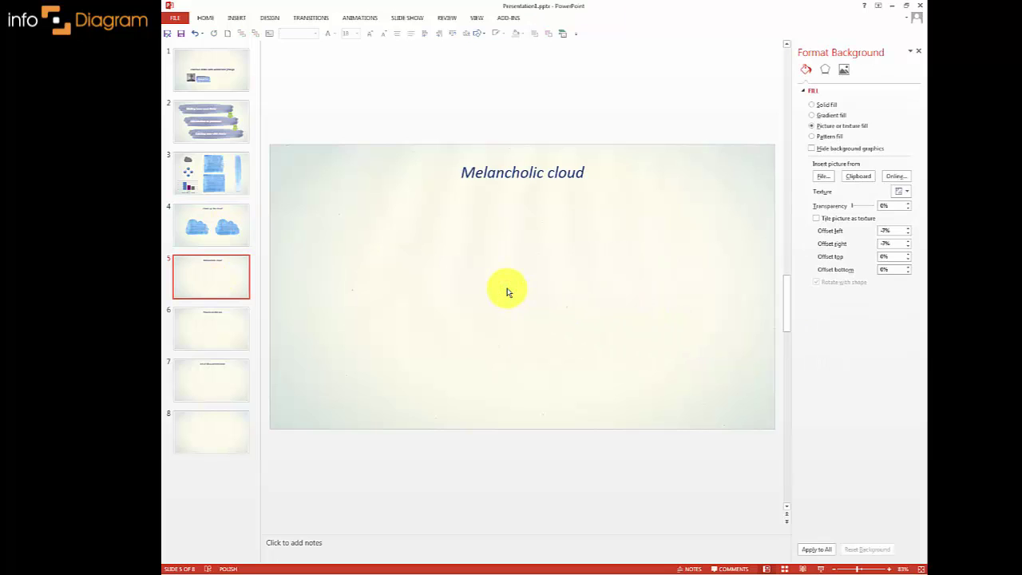
key(ctrl+v)
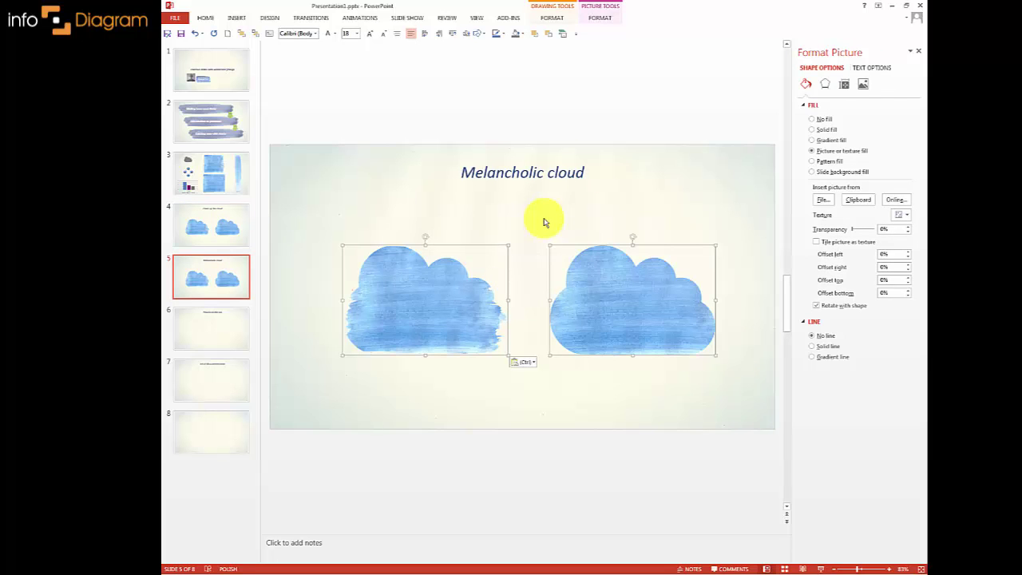
click(535, 222)
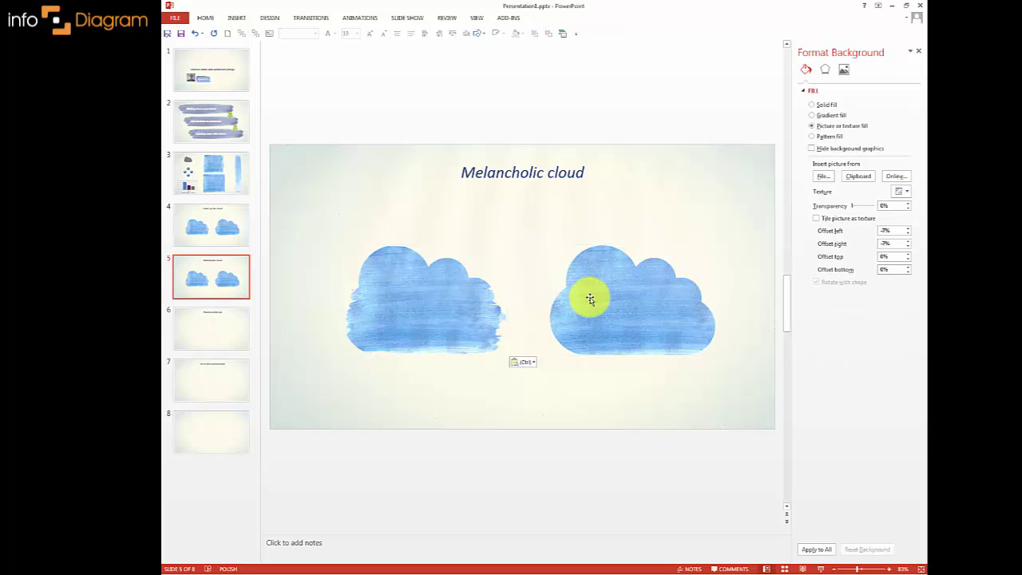
Step: Select both clouds together and bring up the Picture Tools Format options
click(589, 299)
click(456, 301)
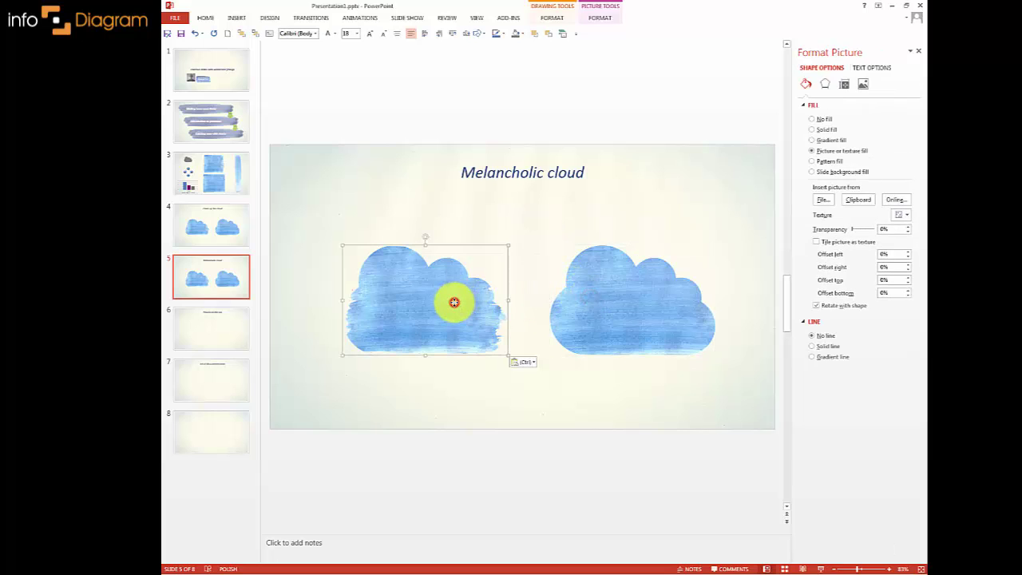
click(631, 320)
shift+click(388, 301)
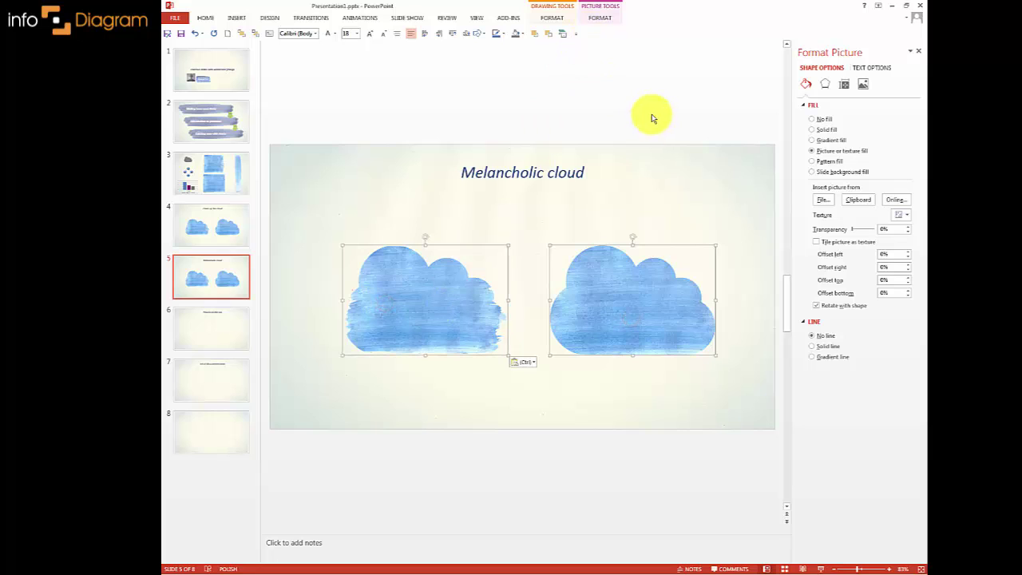
click(601, 18)
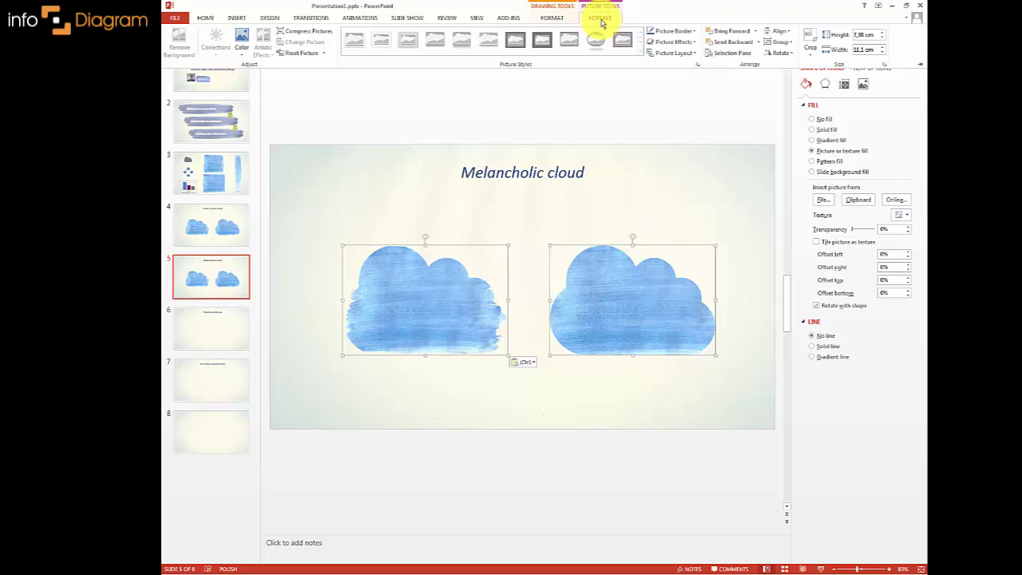
Step: Recolor both clouds to Blue, Accent color 1 Dark
click(242, 54)
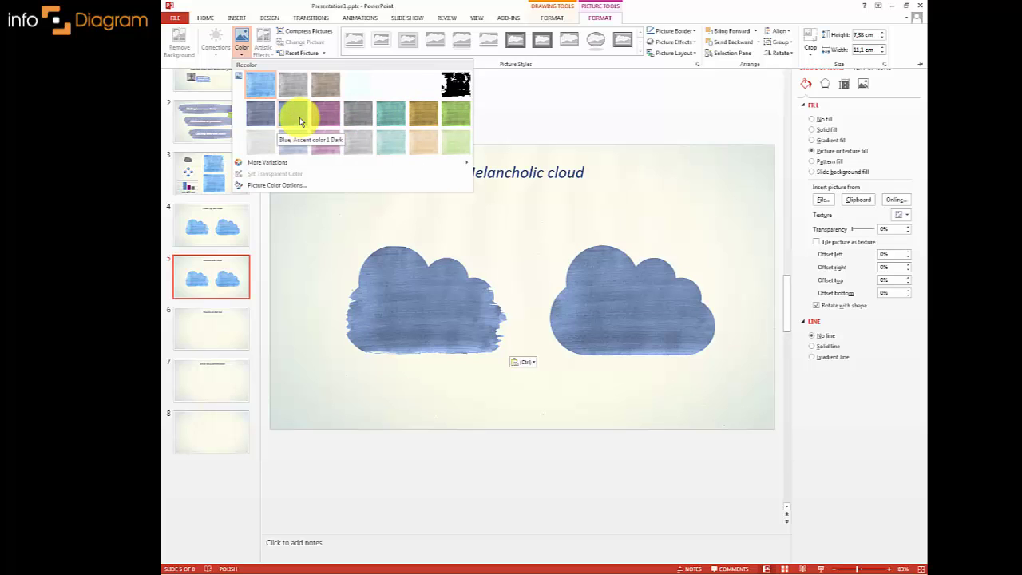
click(270, 114)
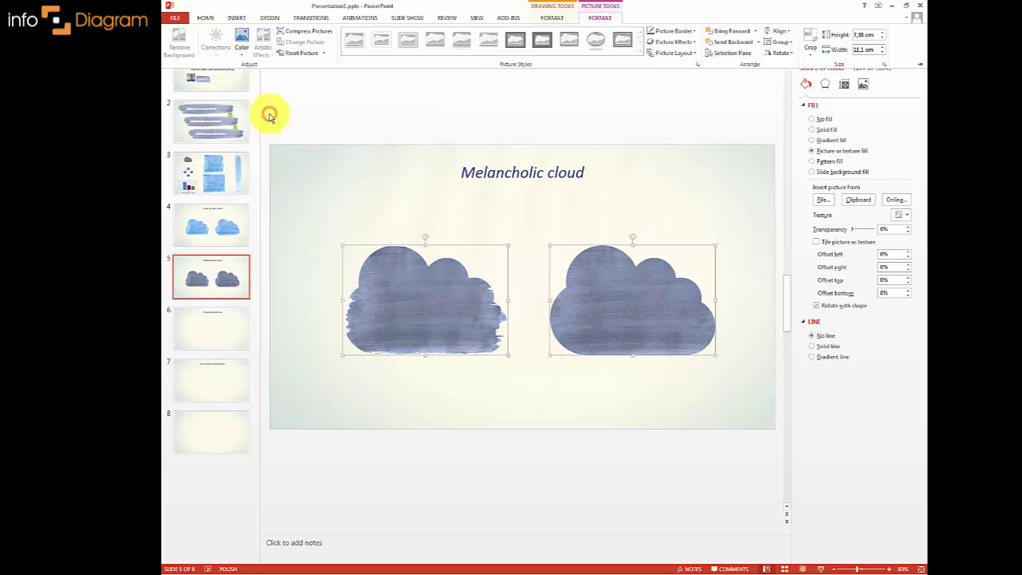
click(527, 237)
click(431, 305)
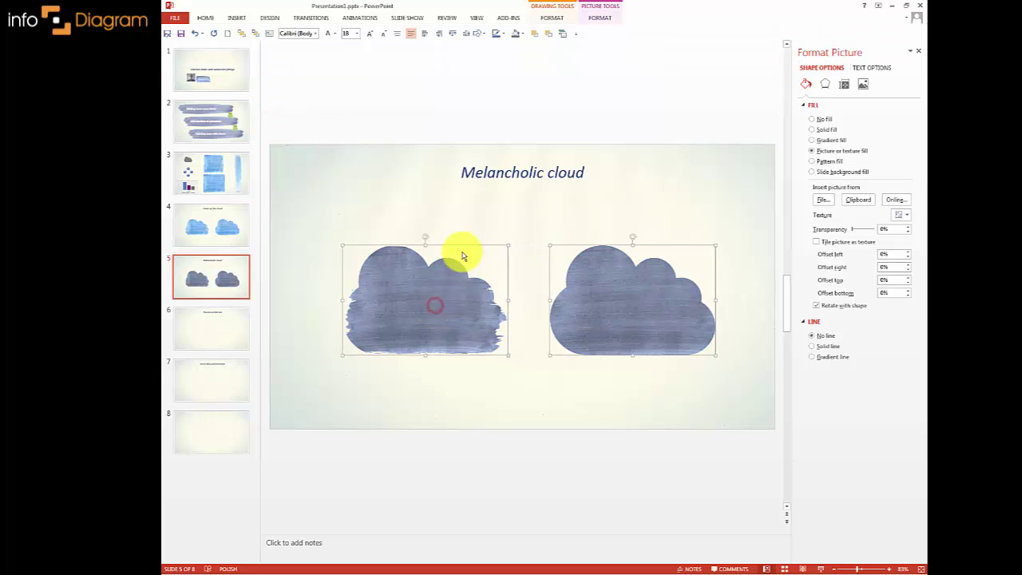
click(458, 221)
Step: Place a copy of the left cloud lower, between the two clouds
click(454, 294)
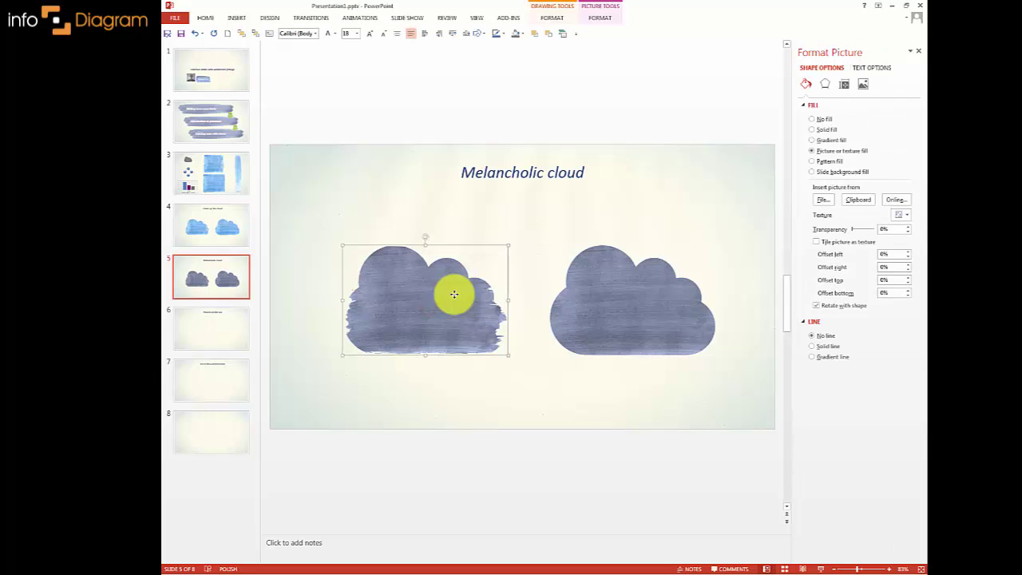
drag(454, 295, 522, 364)
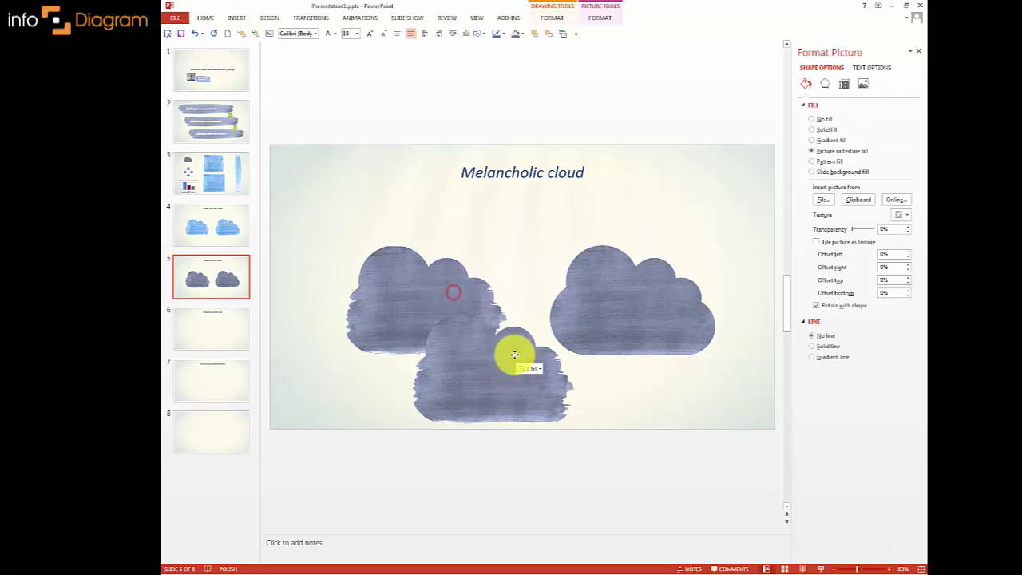
shift+click(576, 323)
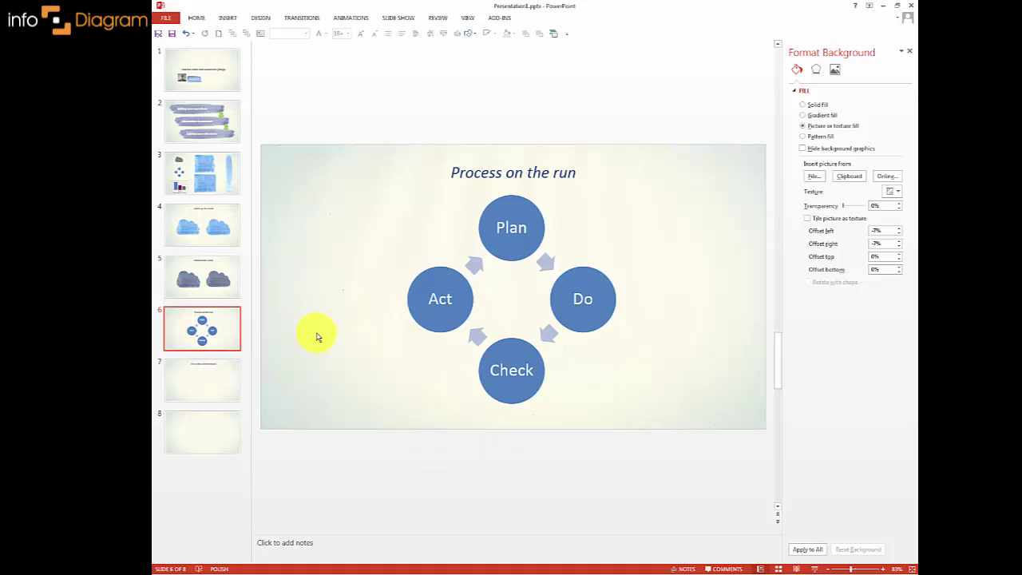
Step: Fill the Plan circle with slide 3's upper blue watercolor texture picture
click(201, 170)
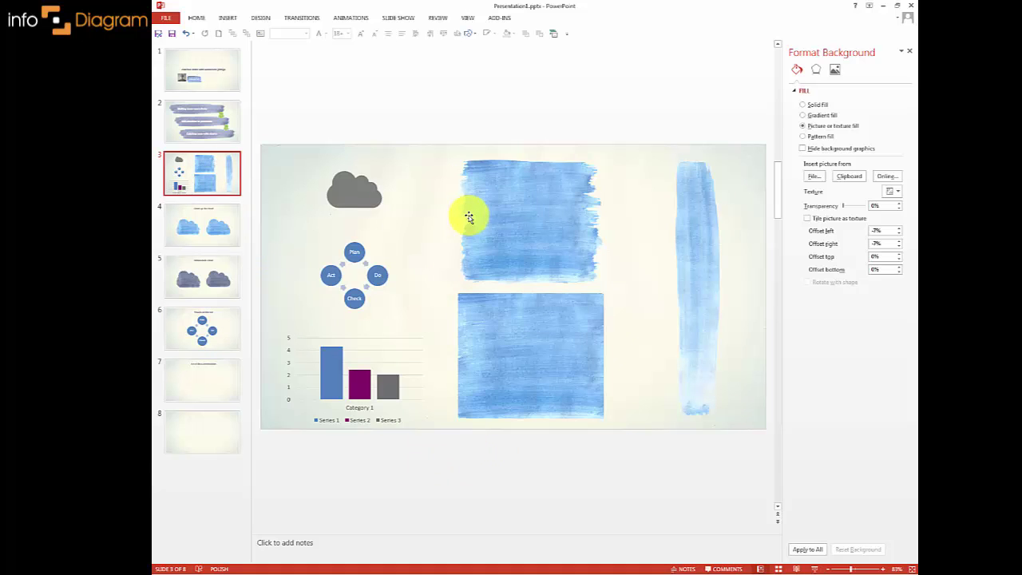
click(471, 215)
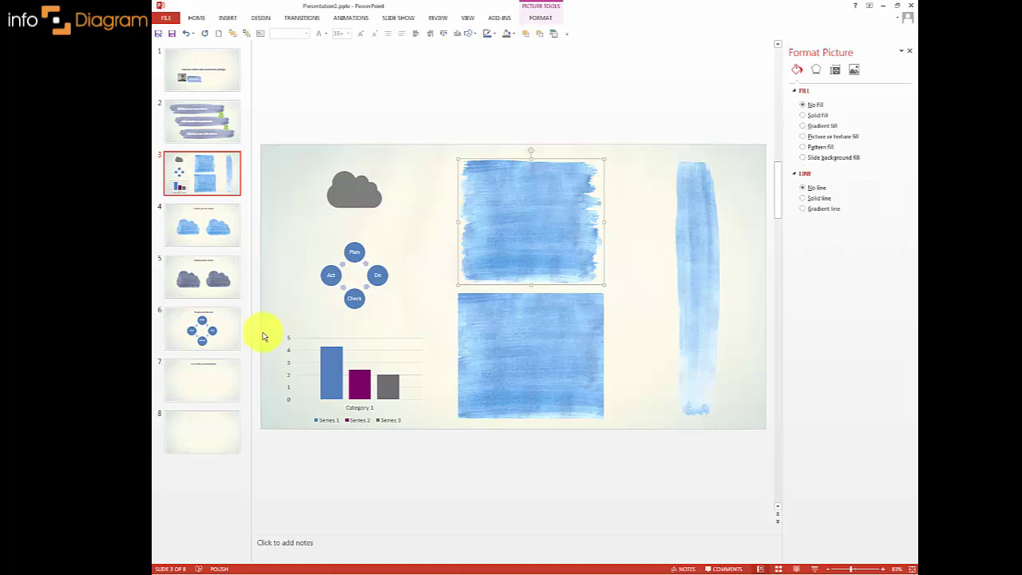
click(224, 340)
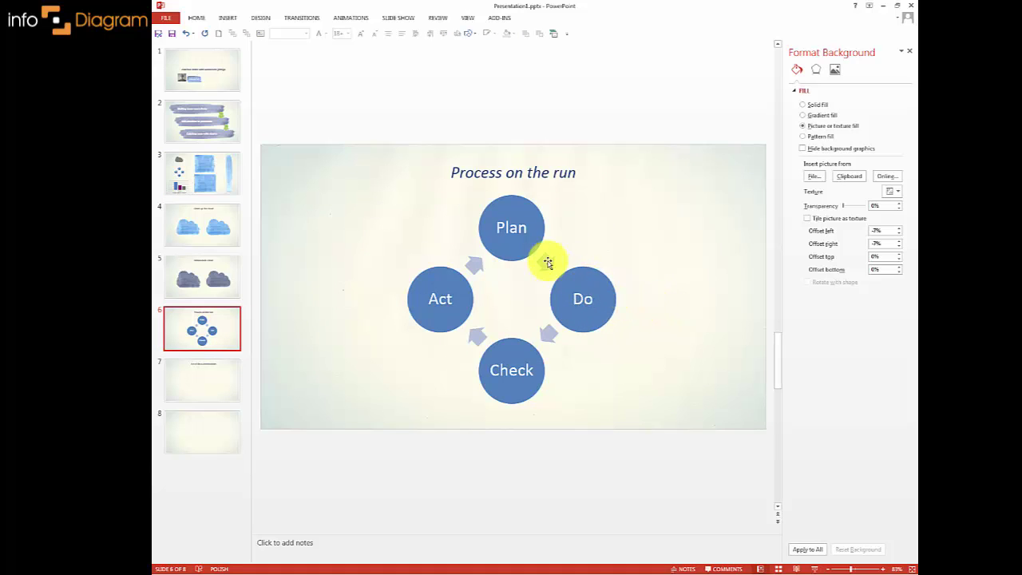
click(522, 248)
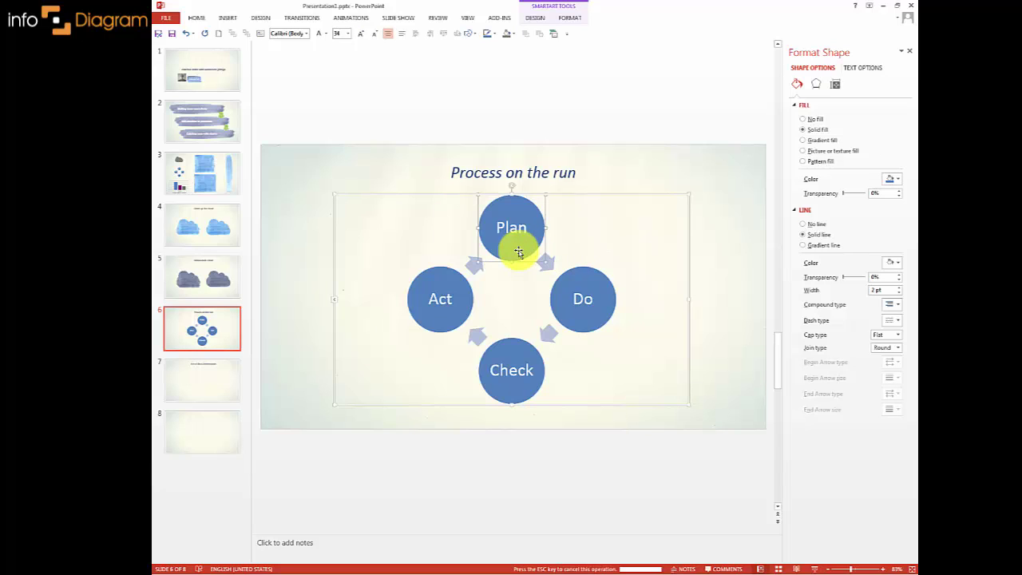
key(ctrl+v)
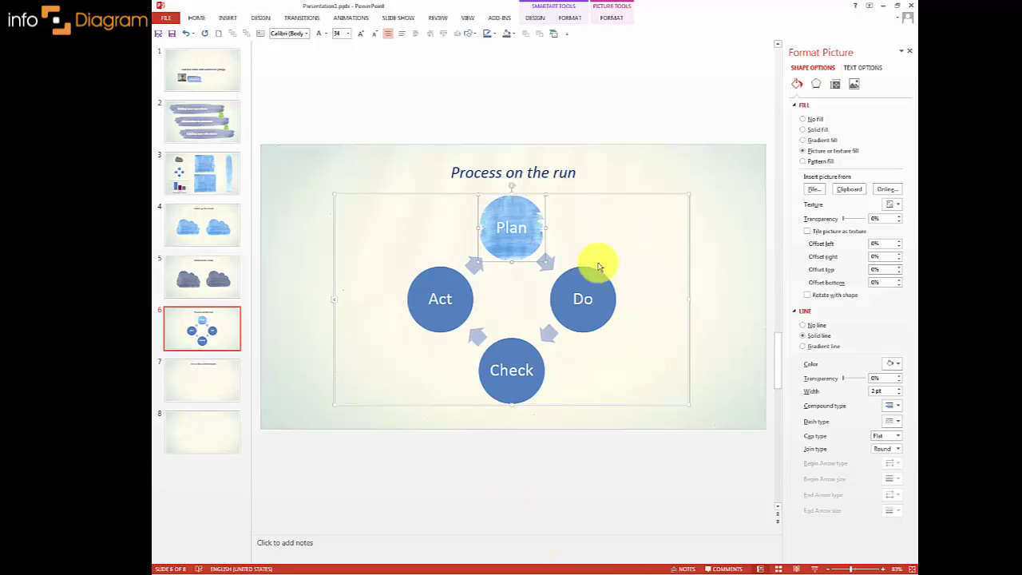
Step: Apply the same watercolor fill to the Do, Check and Act circles and four arrows
click(591, 319)
shift+click(523, 360)
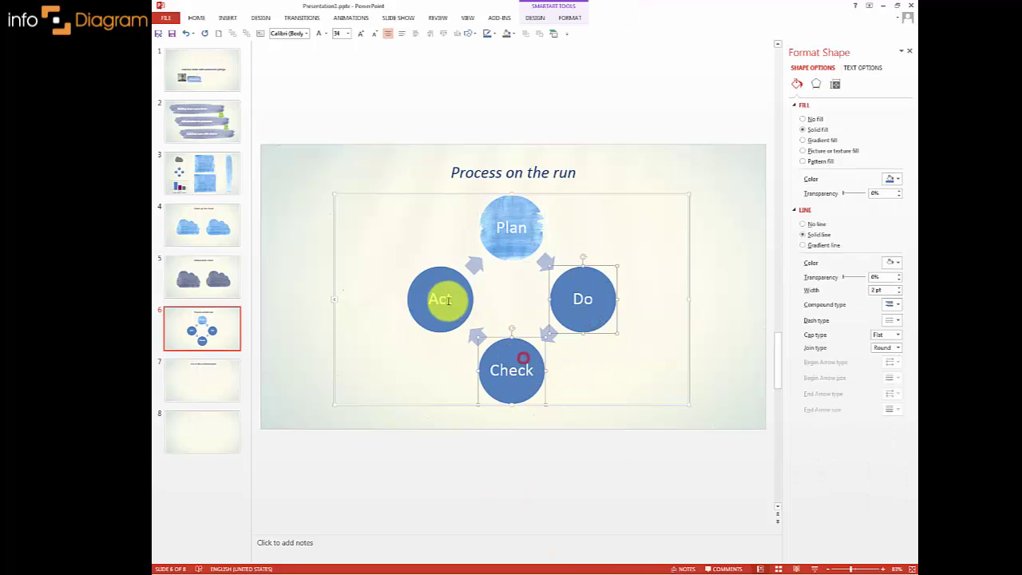
shift+click(440, 297)
shift+click(476, 262)
shift+click(543, 261)
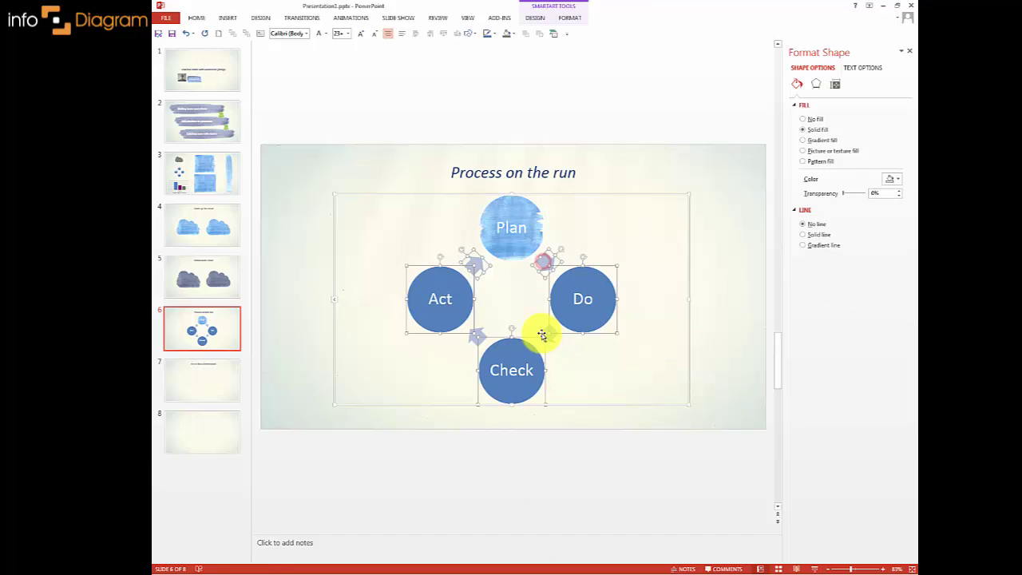
shift+click(545, 332)
shift+click(478, 331)
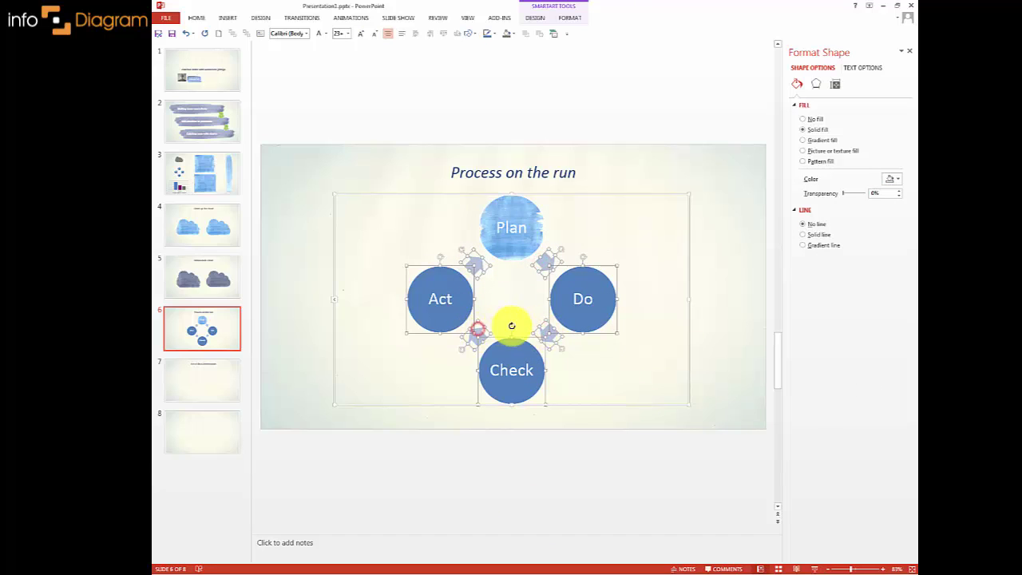
key(ctrl+shift+v)
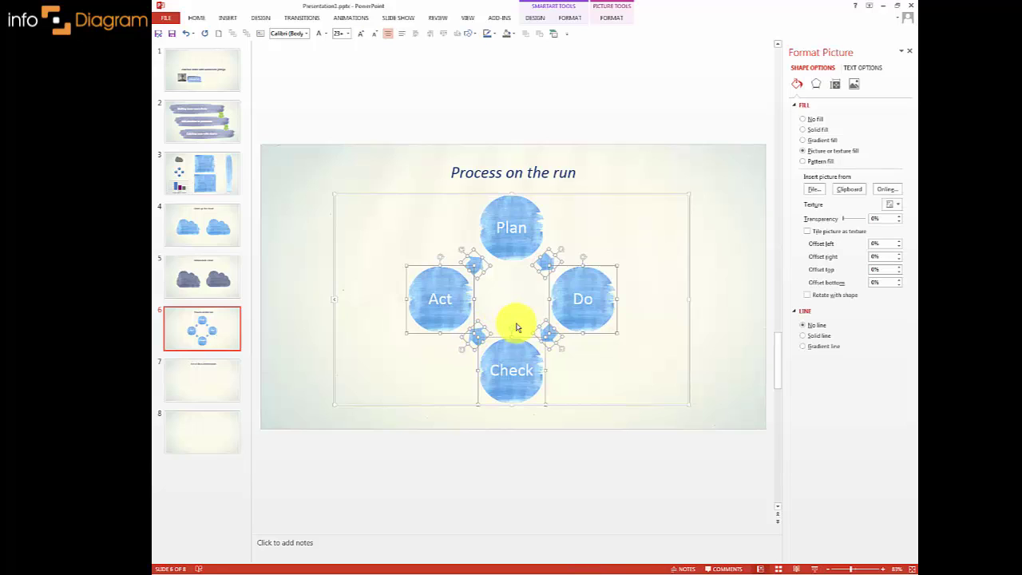
Step: Select all four connecting arrows of the cycle together
click(640, 382)
click(477, 335)
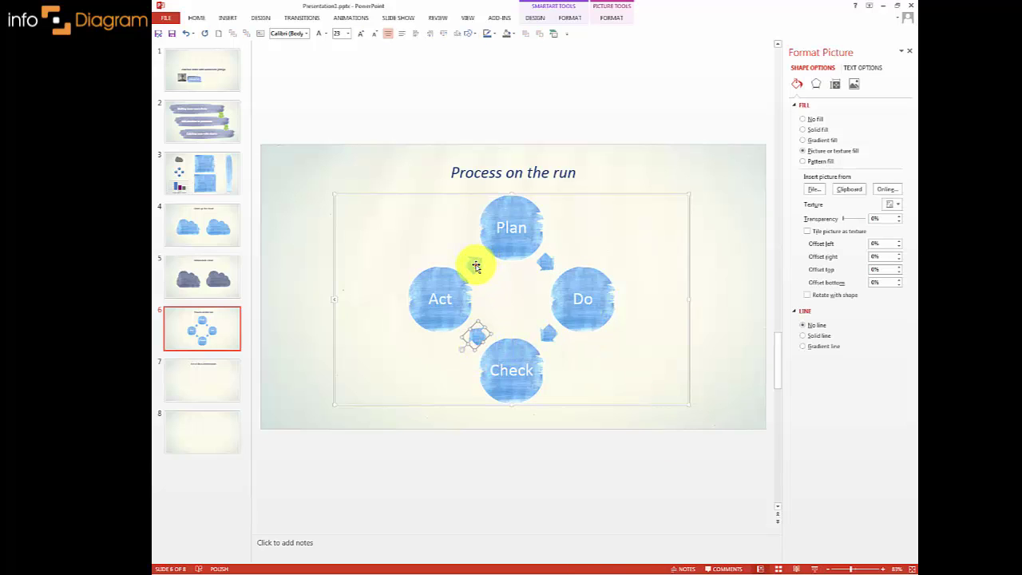
shift+click(475, 266)
shift+click(547, 262)
shift+click(550, 330)
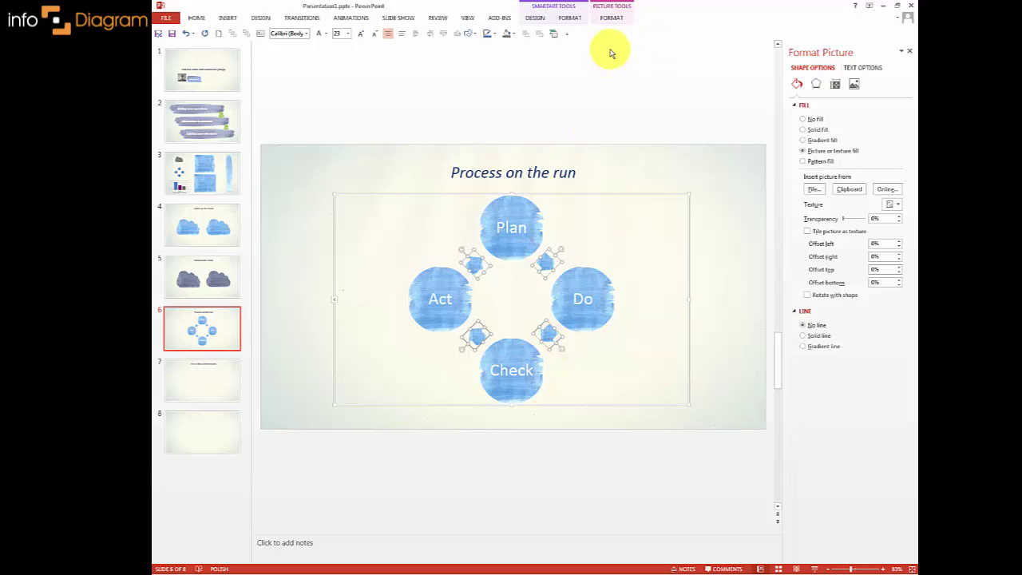
Step: Recolor the four cycle arrows grey
click(612, 18)
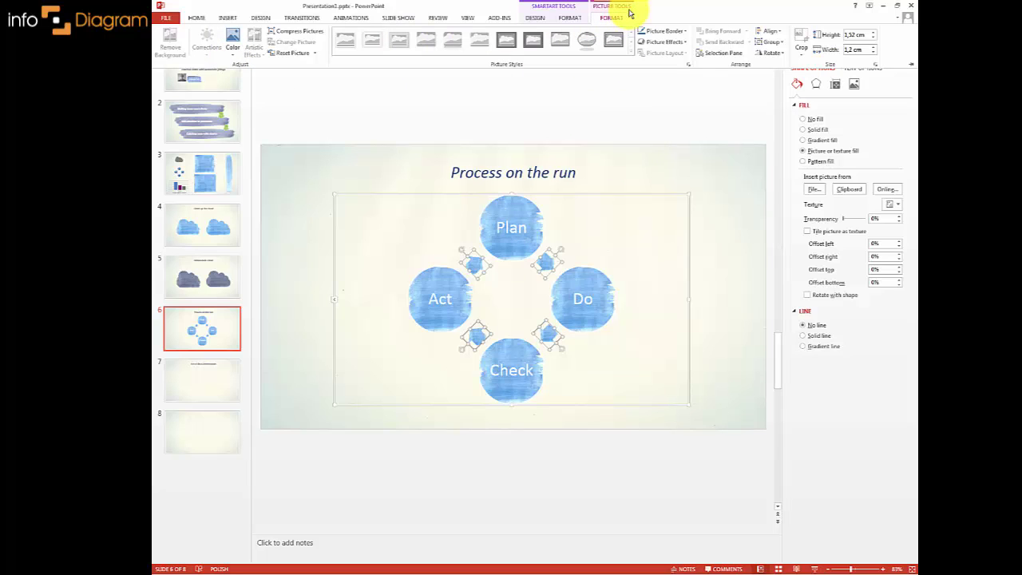
click(234, 57)
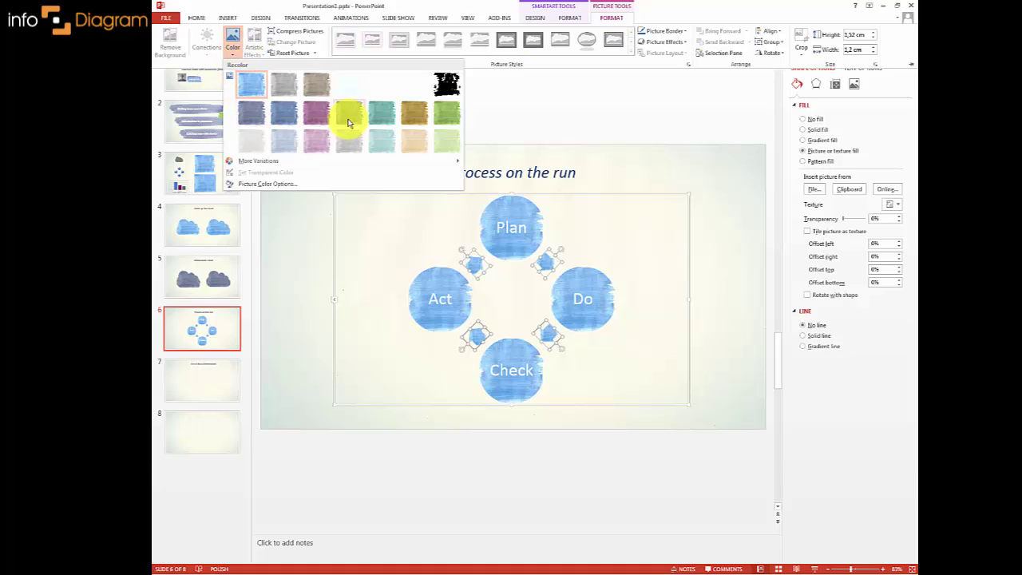
click(348, 117)
key(ctrl+F1)
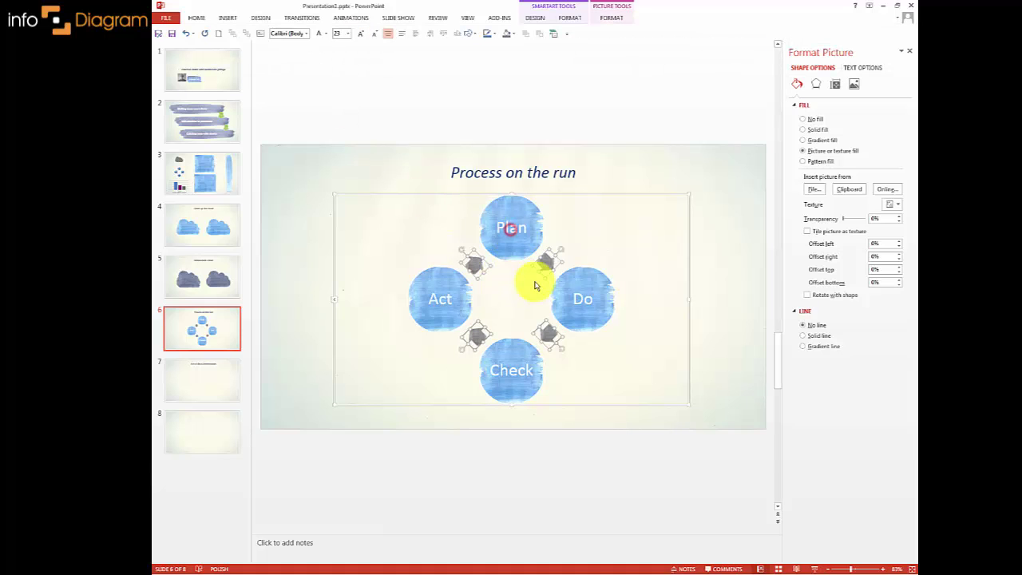
Step: Recolor the Check circle purple and the Do circle teal
click(520, 351)
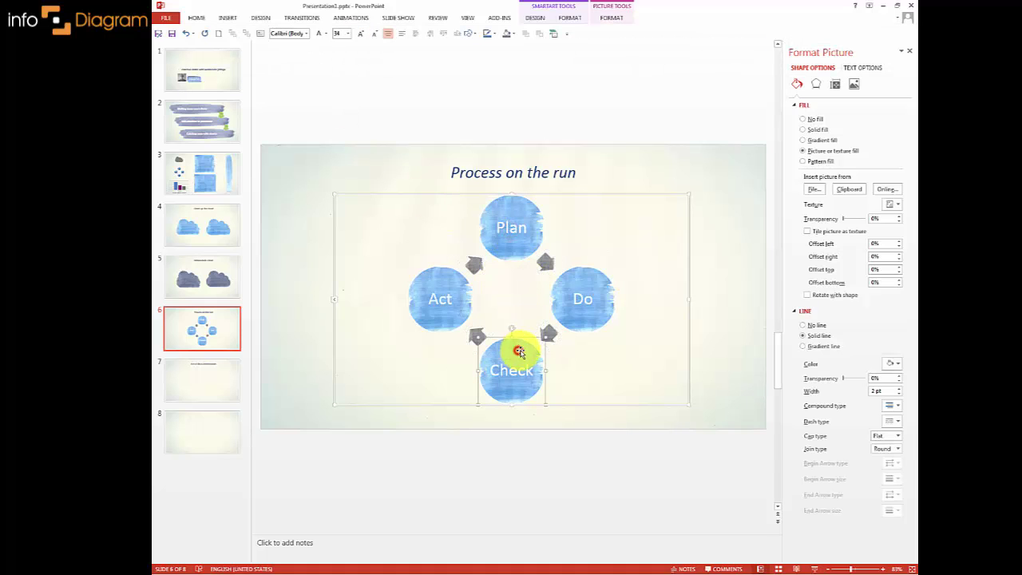
click(611, 18)
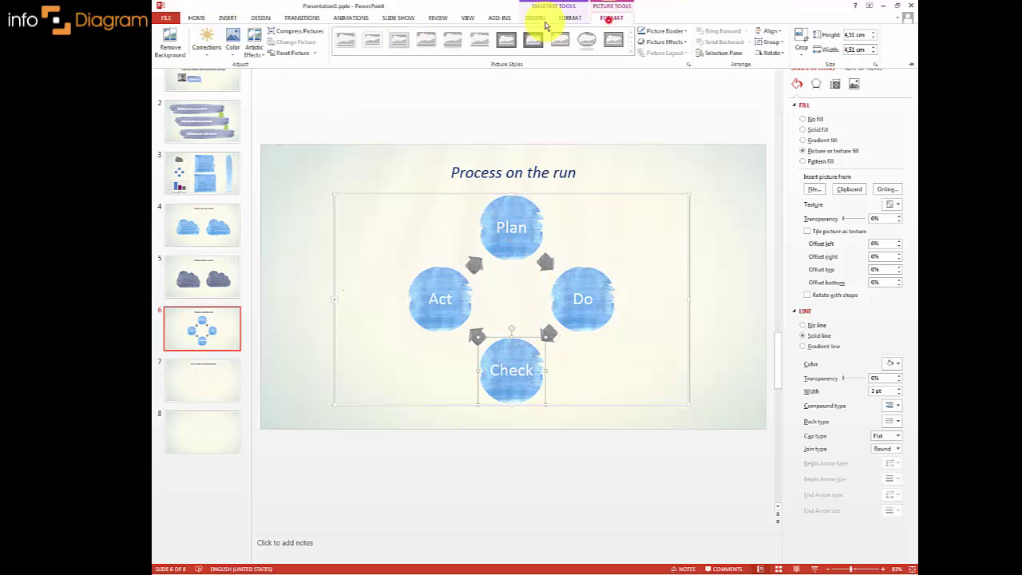
click(233, 48)
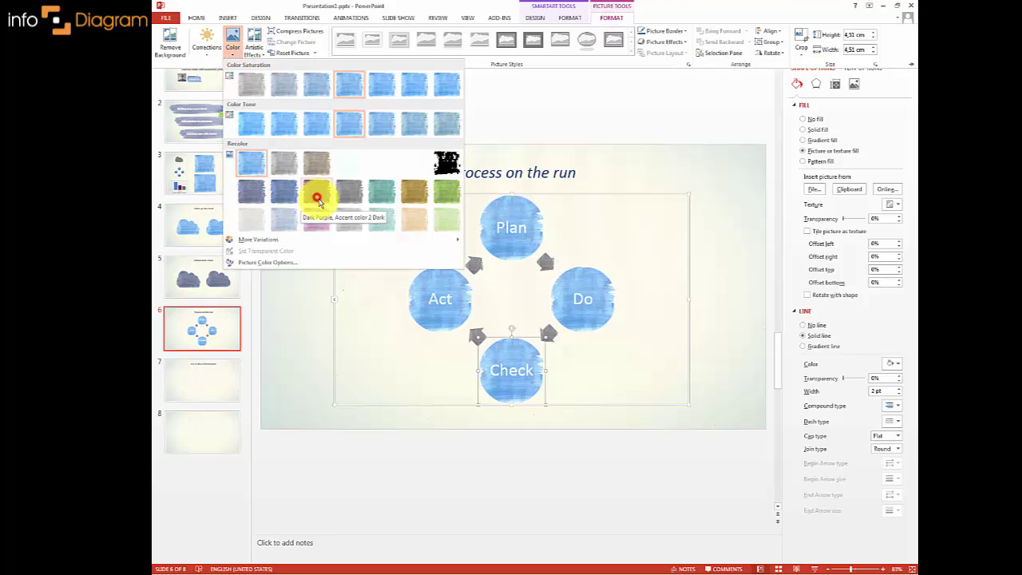
click(316, 194)
click(595, 289)
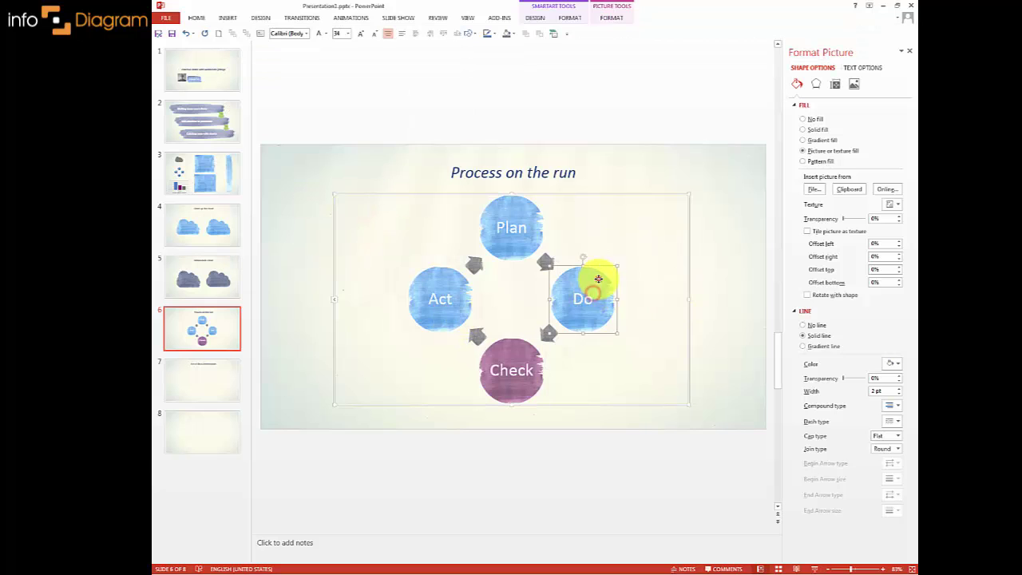
click(233, 47)
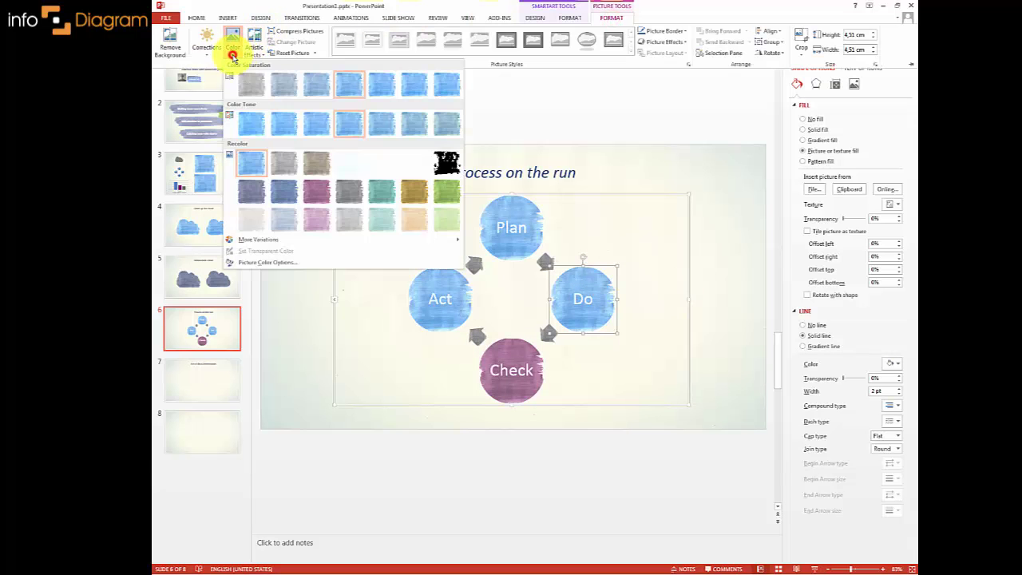
click(381, 201)
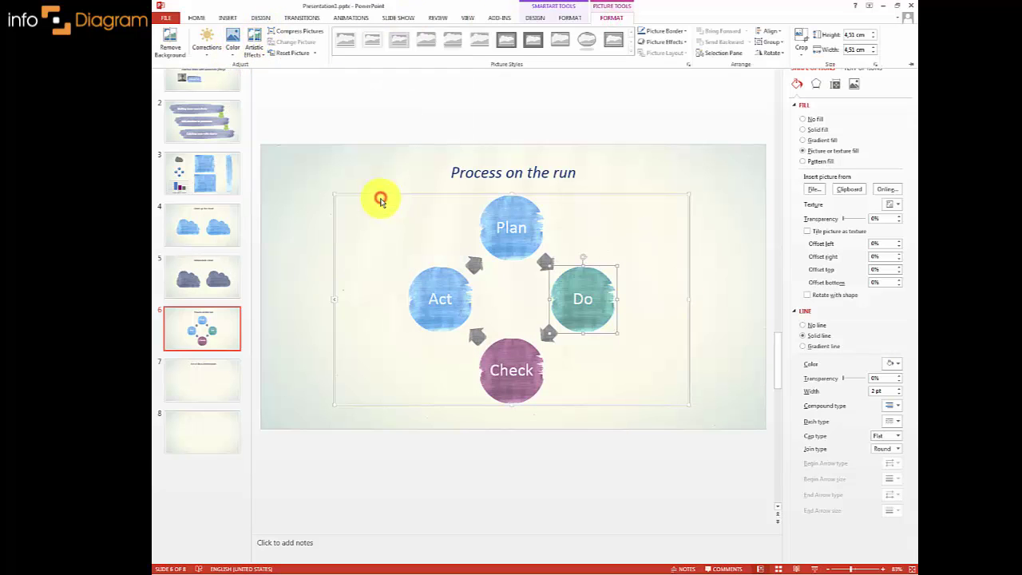
Step: Recolor the Act circle green, leaving Plan blue
click(431, 291)
click(611, 18)
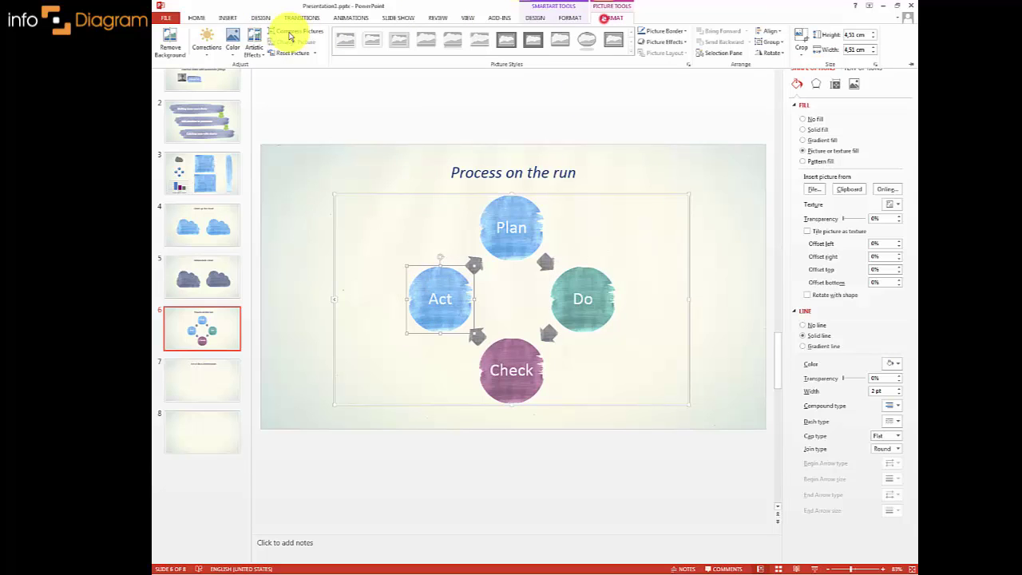
click(231, 48)
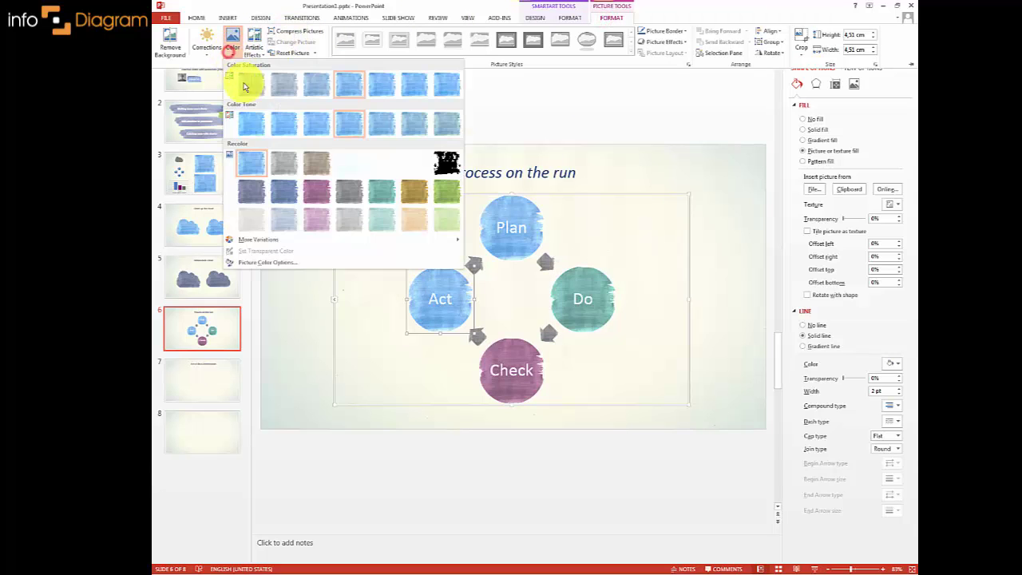
click(445, 191)
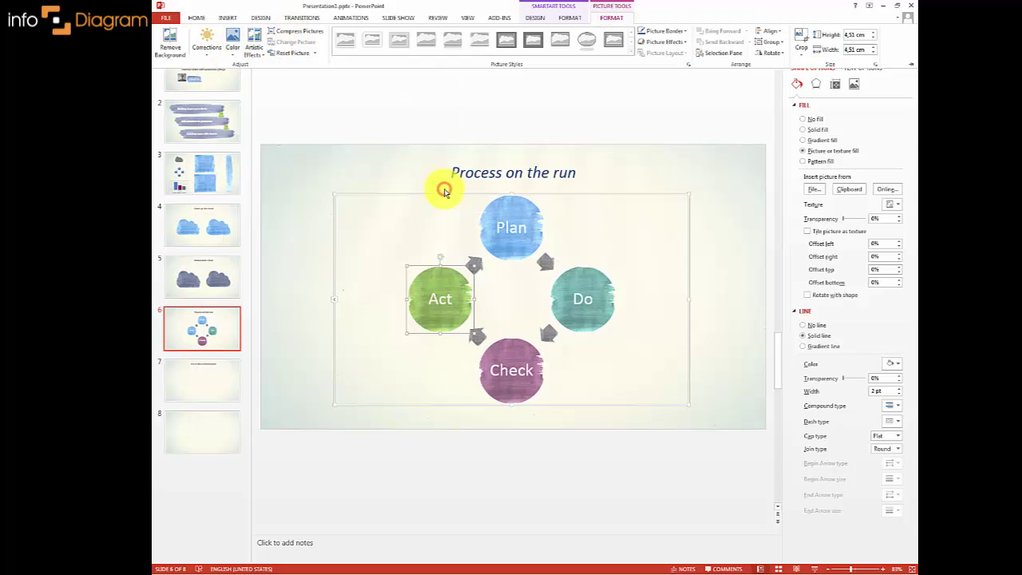
click(733, 276)
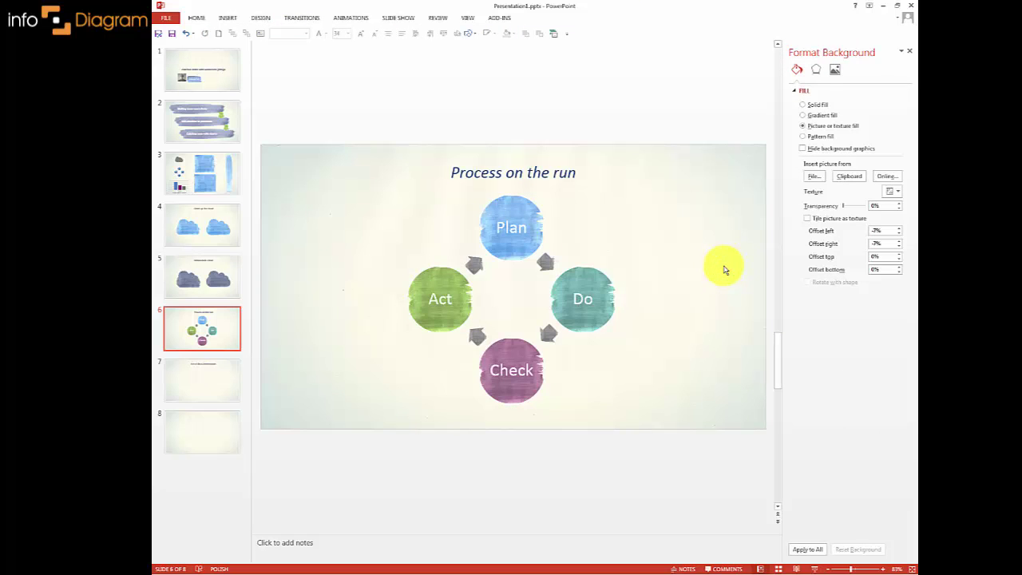
Step: Paste slide 3's tall vertical blue brush picture into the Series 1 bar on slide 7
scroll(506, 88, down, 1)
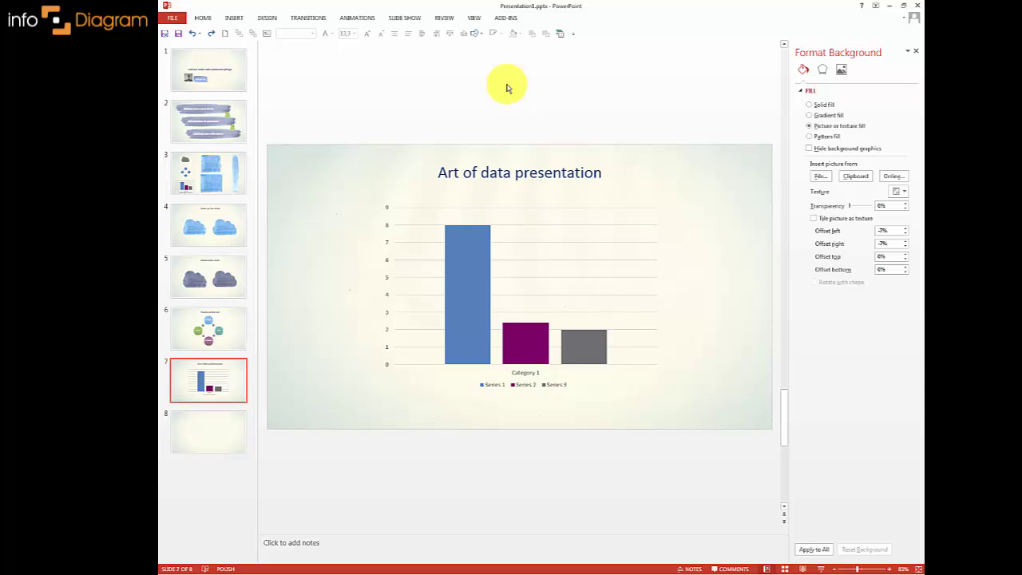
click(228, 171)
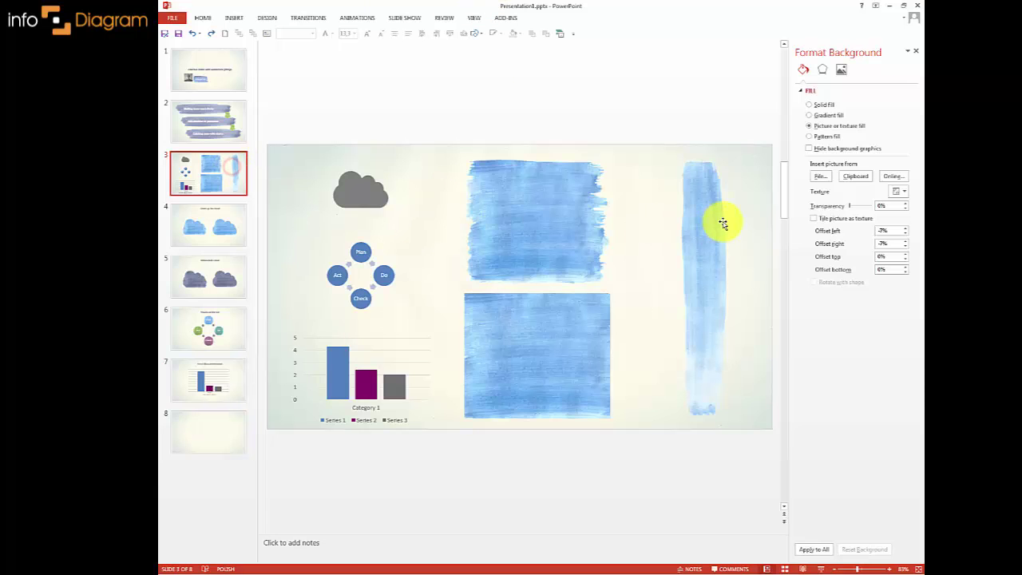
click(723, 221)
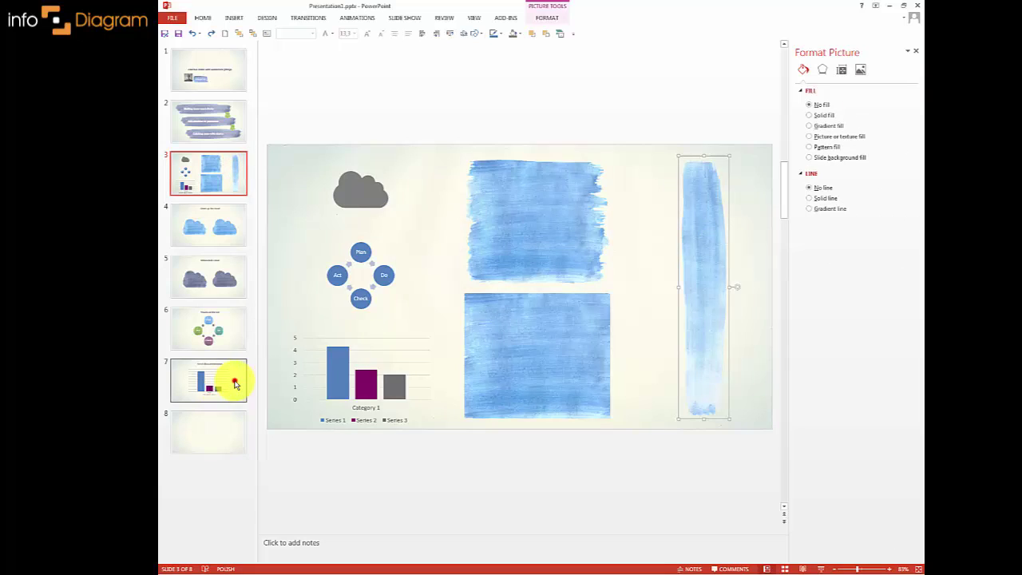
click(234, 383)
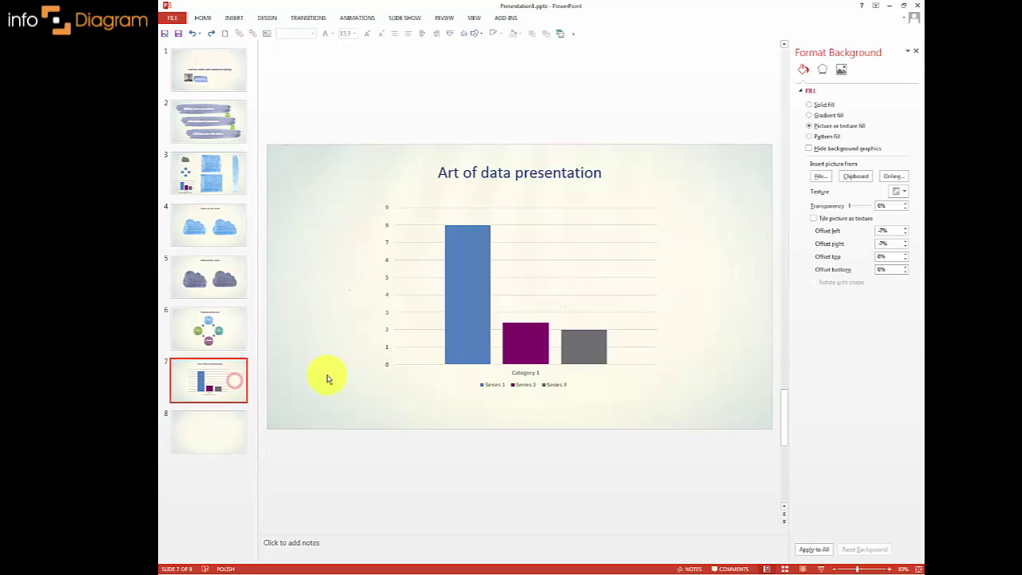
click(462, 323)
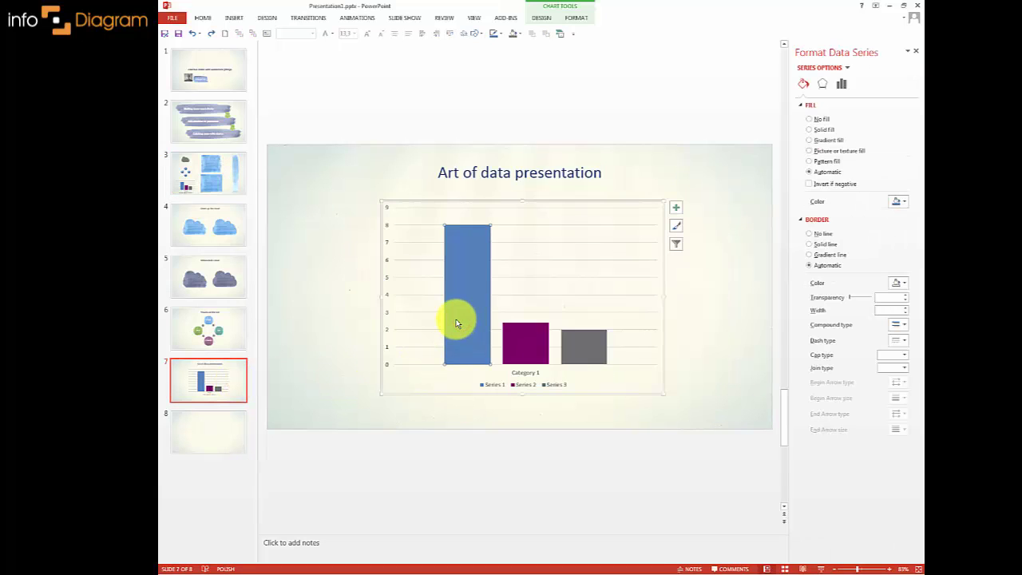
key(ctrl+v)
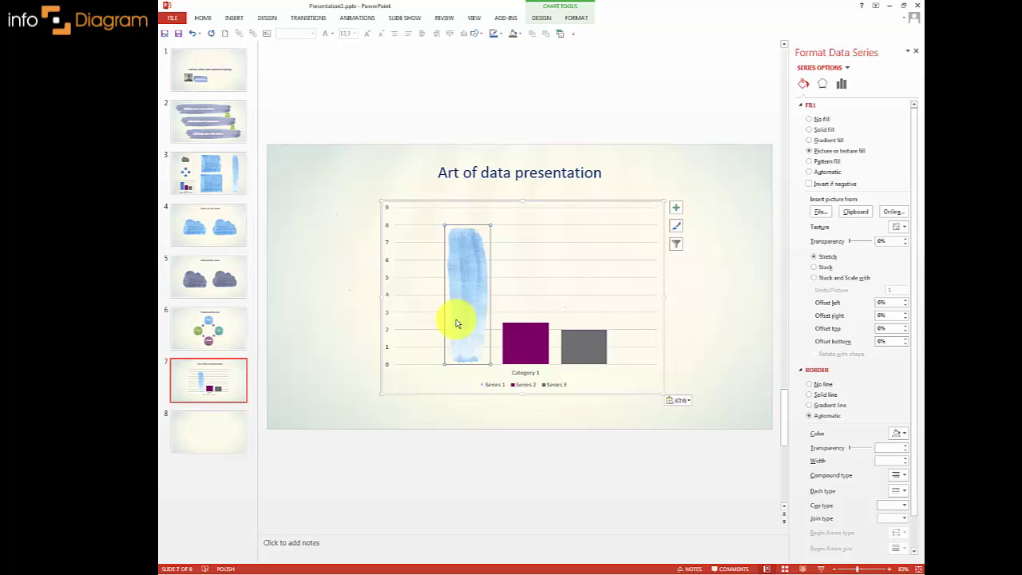
click(338, 324)
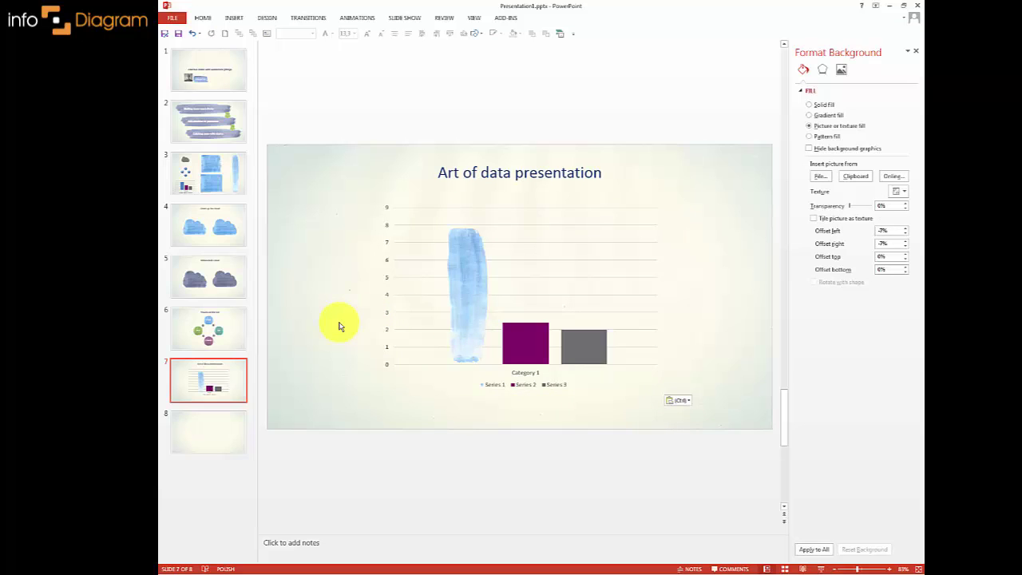
Step: Recolor a pasted brush picture pink and use it to fill the Series 2 bar
key(ctrl+v)
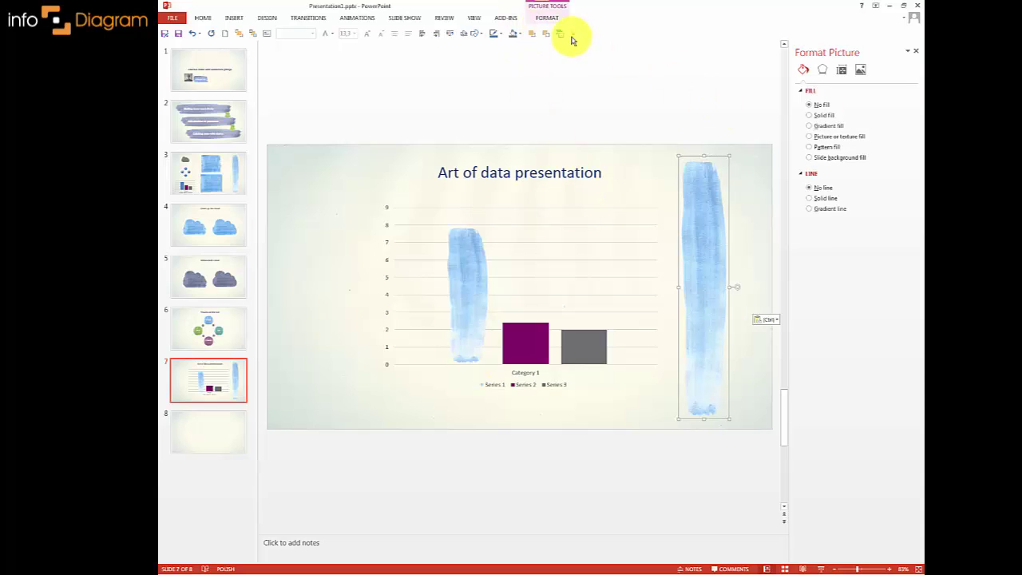
click(544, 19)
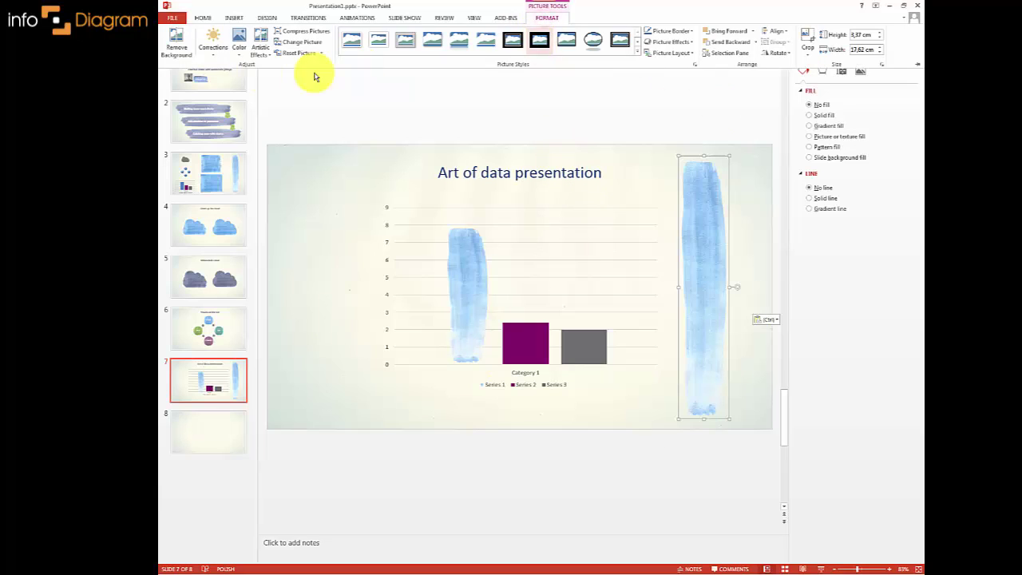
click(242, 54)
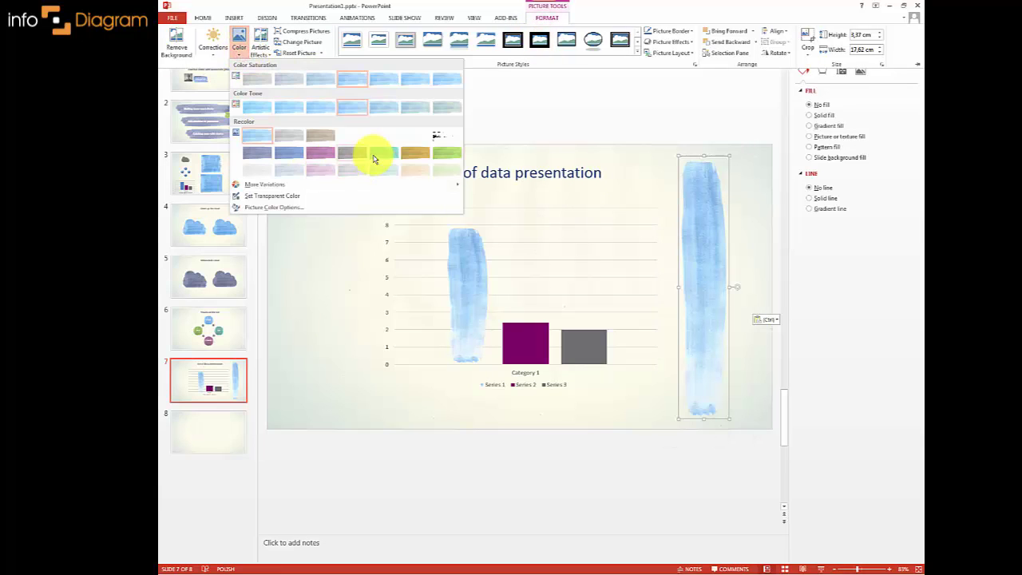
click(318, 148)
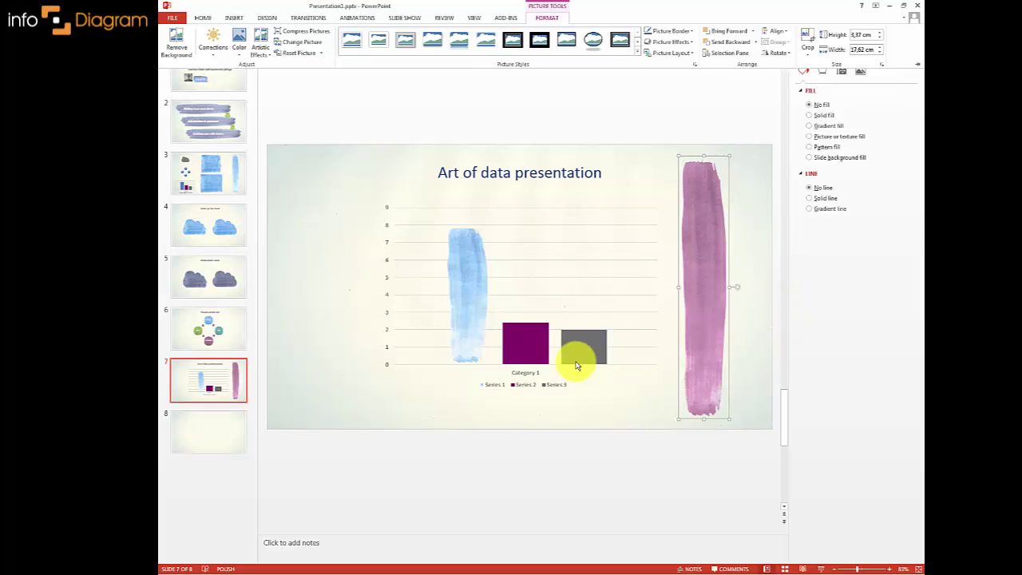
click(526, 339)
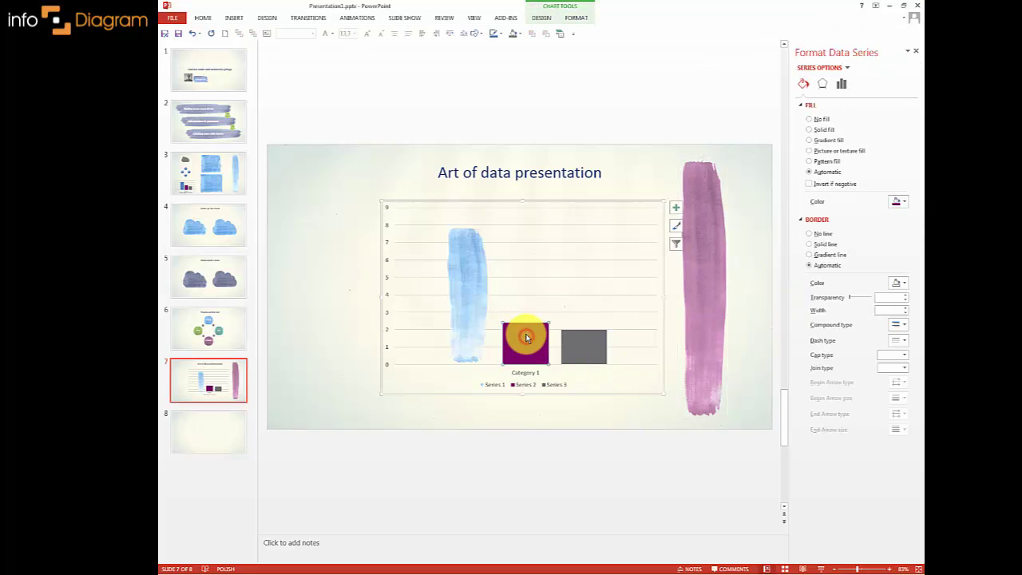
key(ctrl+v)
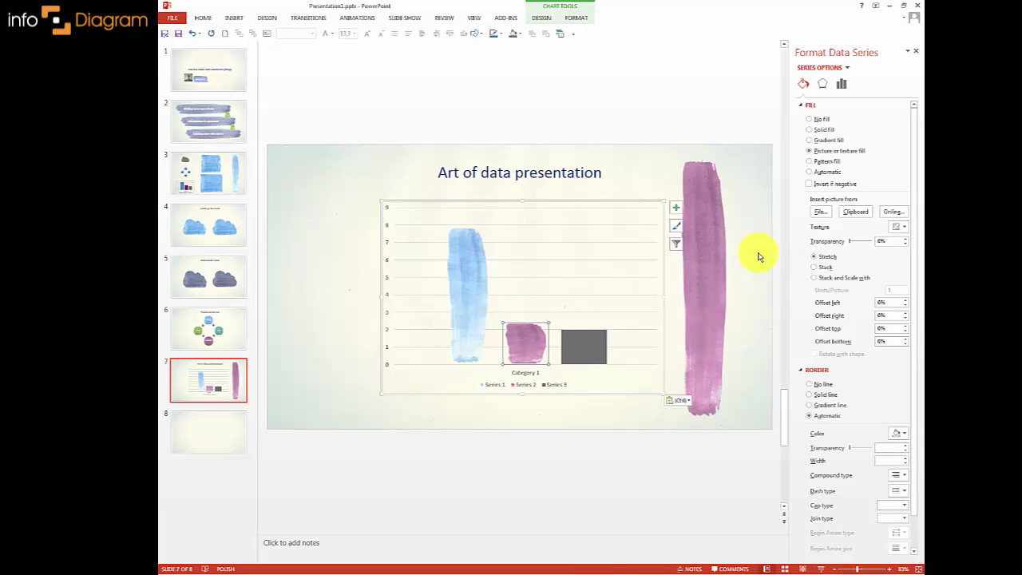
Step: Recolor the brush picture grey, fill the Series 3 bar with it, then delete the picture
click(763, 260)
click(730, 275)
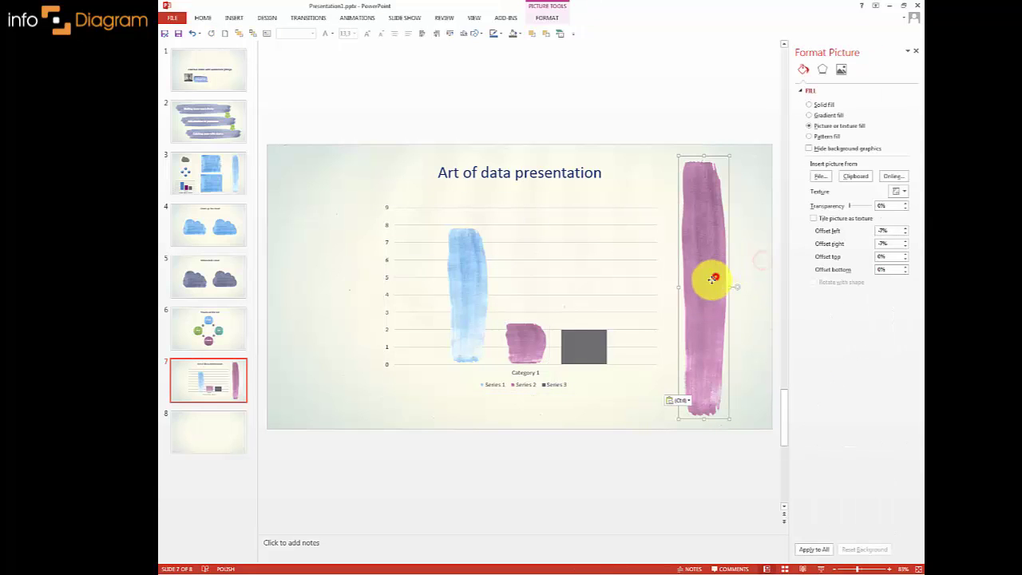
click(545, 21)
click(239, 44)
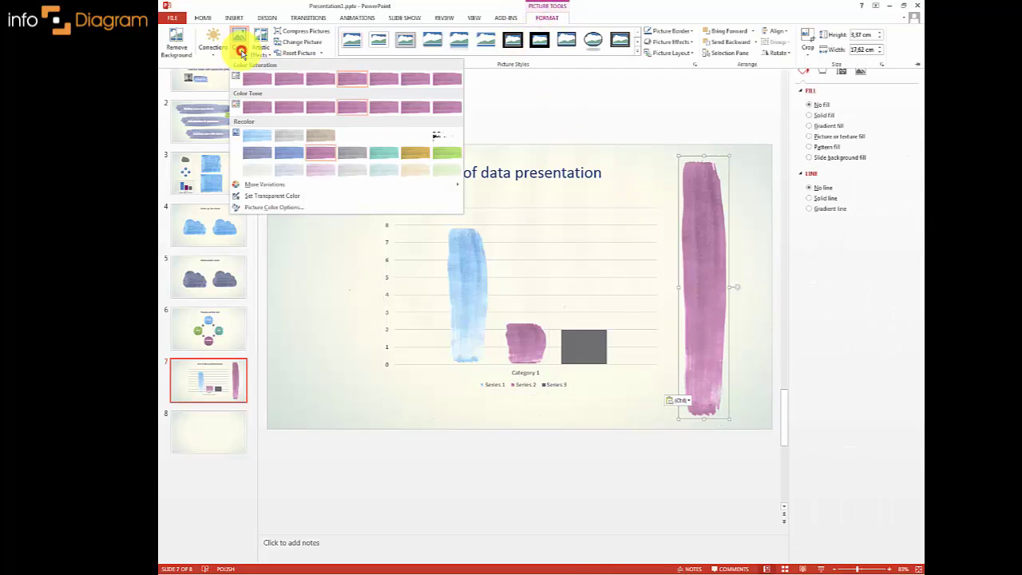
click(352, 153)
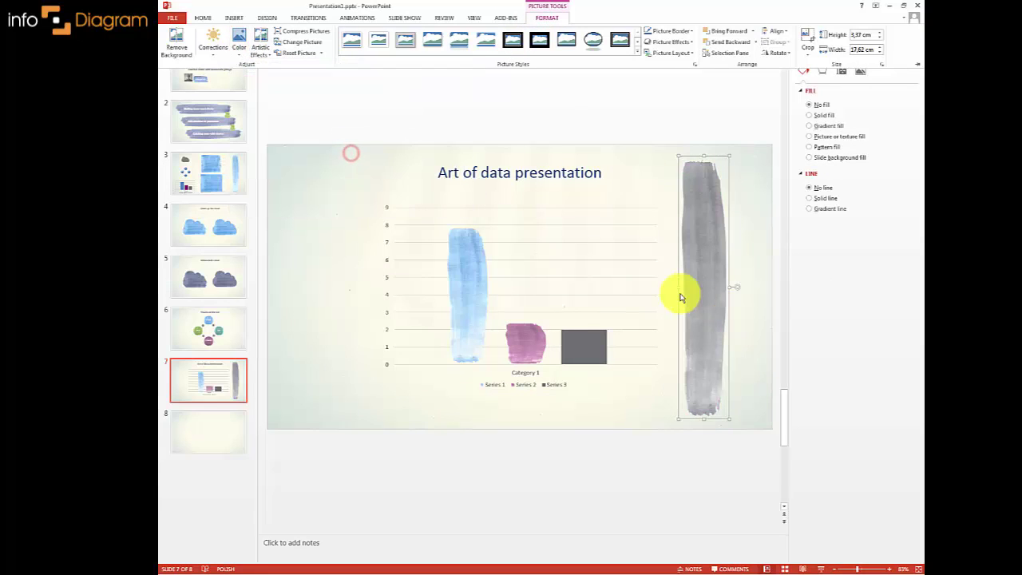
click(592, 343)
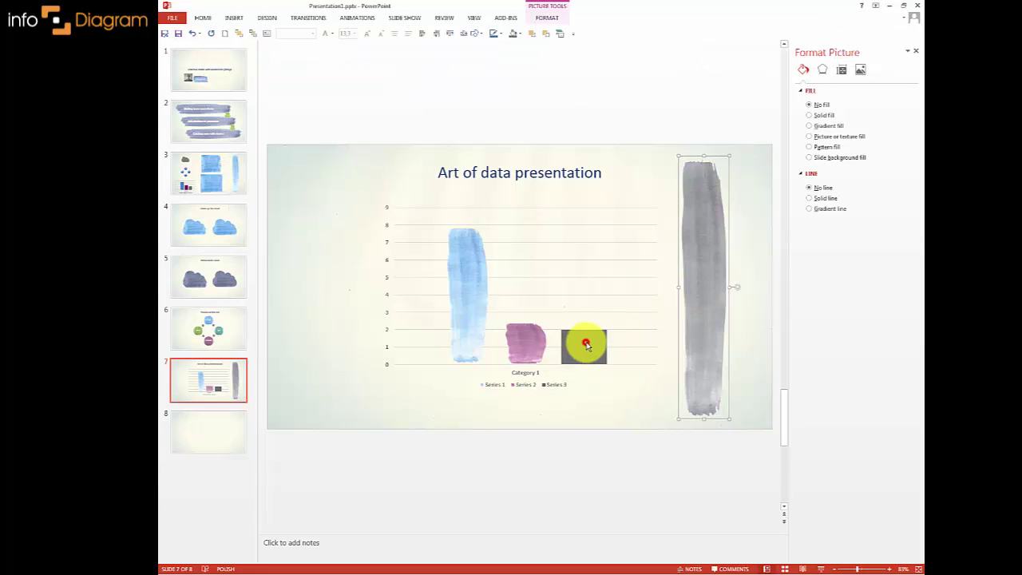
key(ctrl+v)
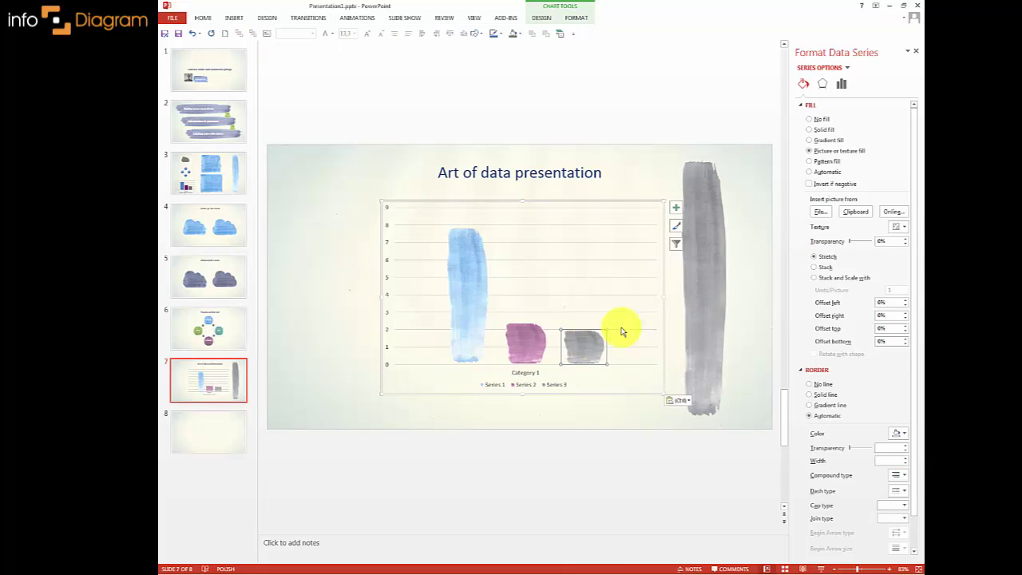
click(720, 286)
key(Delete)
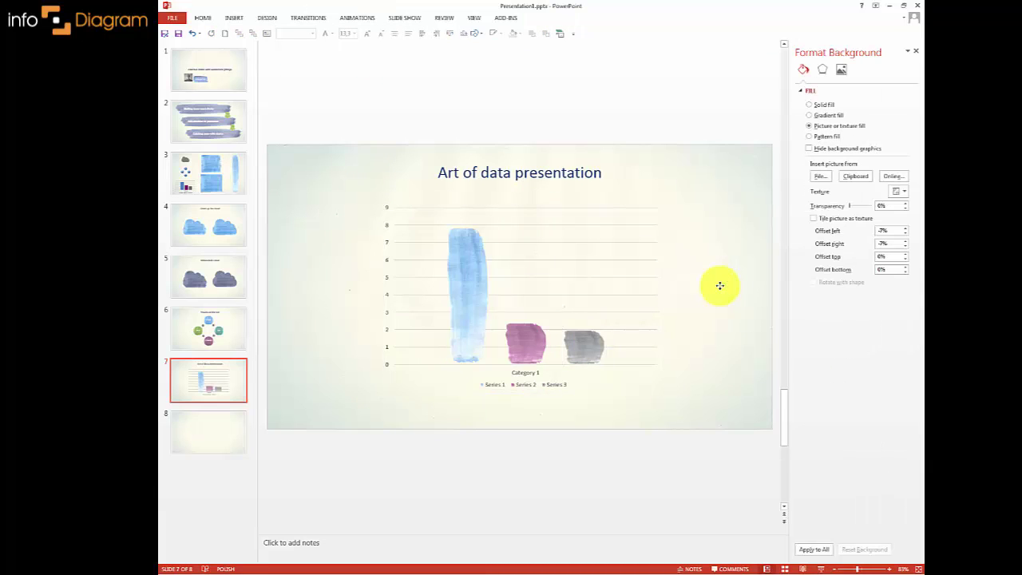